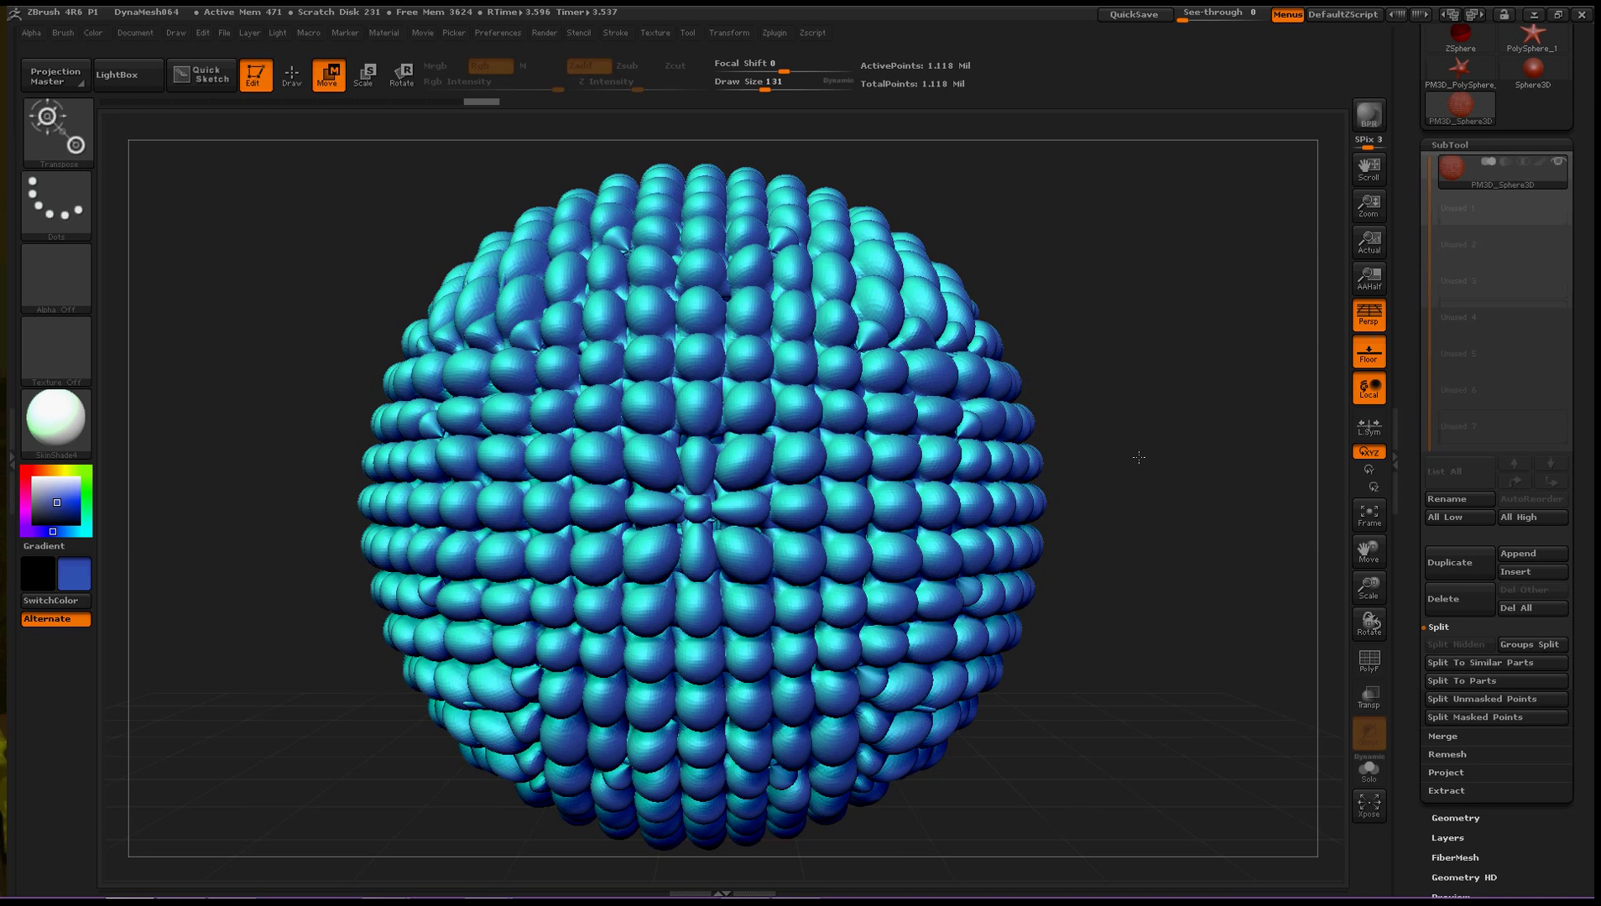
Load the DynaMesh064.ZPR project from LightBox, discarding changes to the bumpy sphere
{"action": "left_click_drag", "start_coordinate": [1138, 457], "coordinate": [1191, 453]}
{"action": "key", "text": "f"}
{"action": "left_click", "coordinate": [126, 84]}
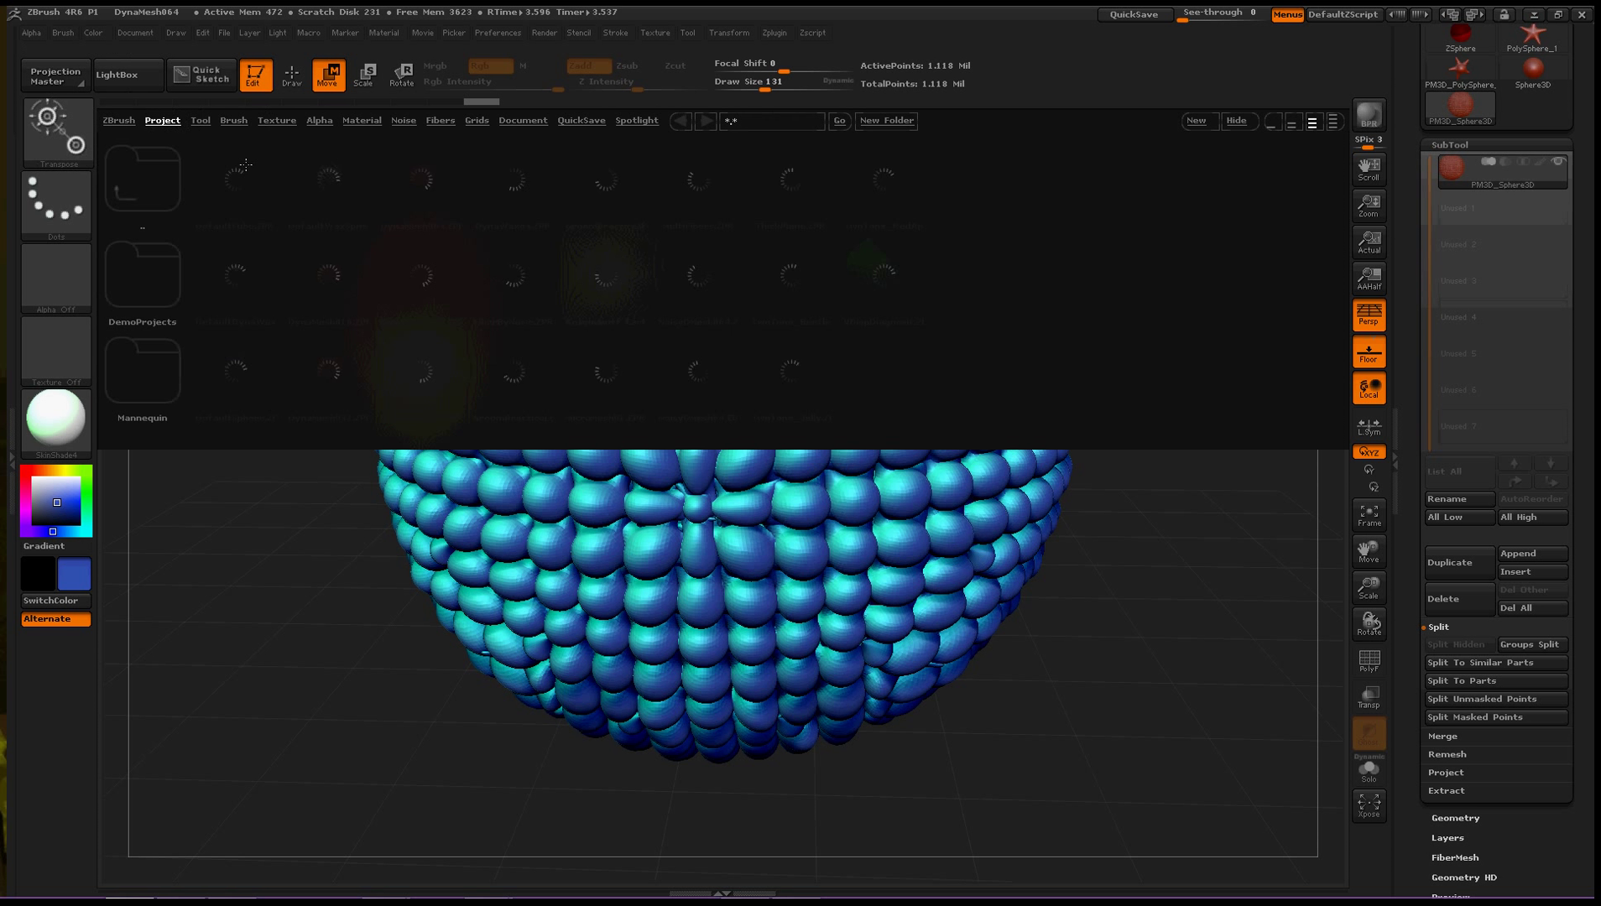
{"action": "double_click", "coordinate": [416, 165]}
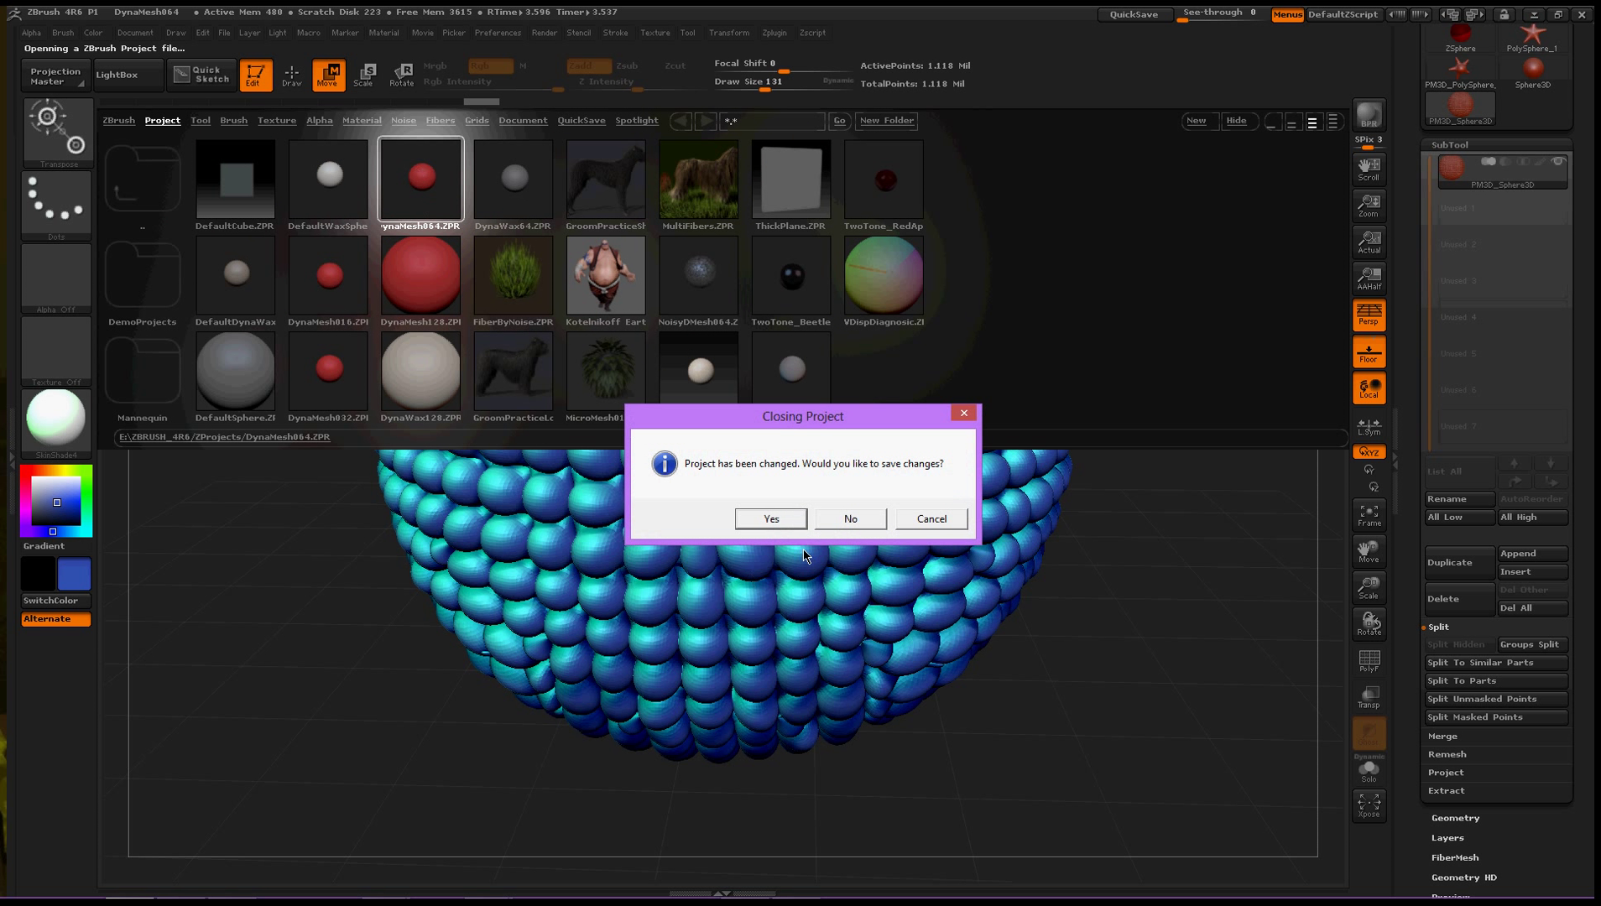
{"action": "left_click", "coordinate": [850, 518]}
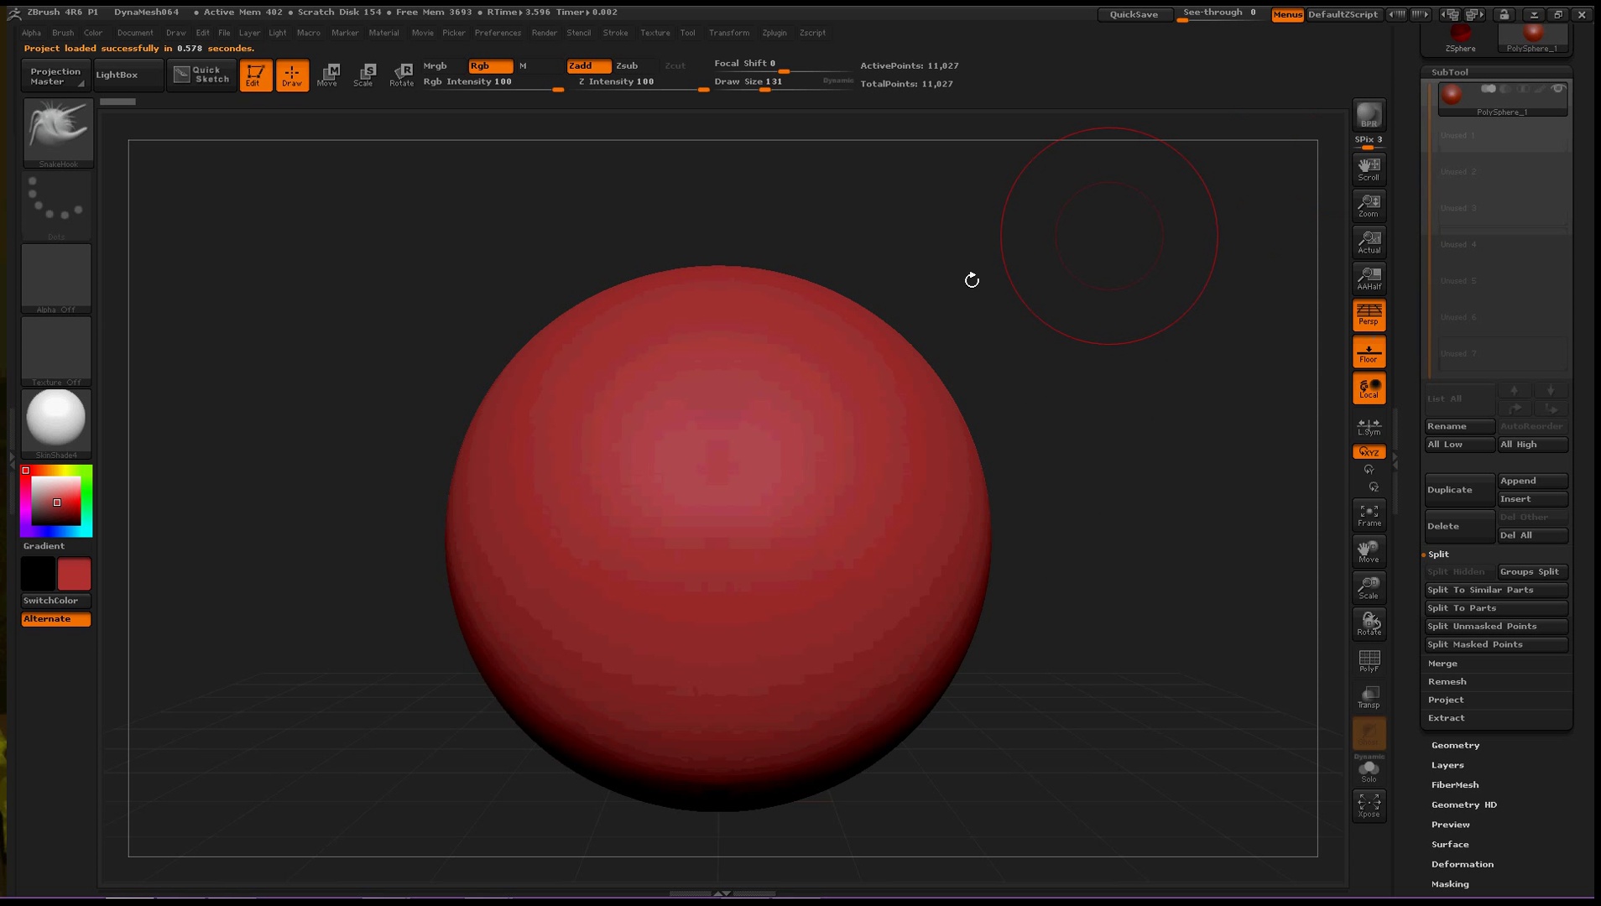
DynaMesh the sphere at resolution 16 into a 744-point faceted mesh, checking the wireframe
{"action": "key", "text": "ctrl"}
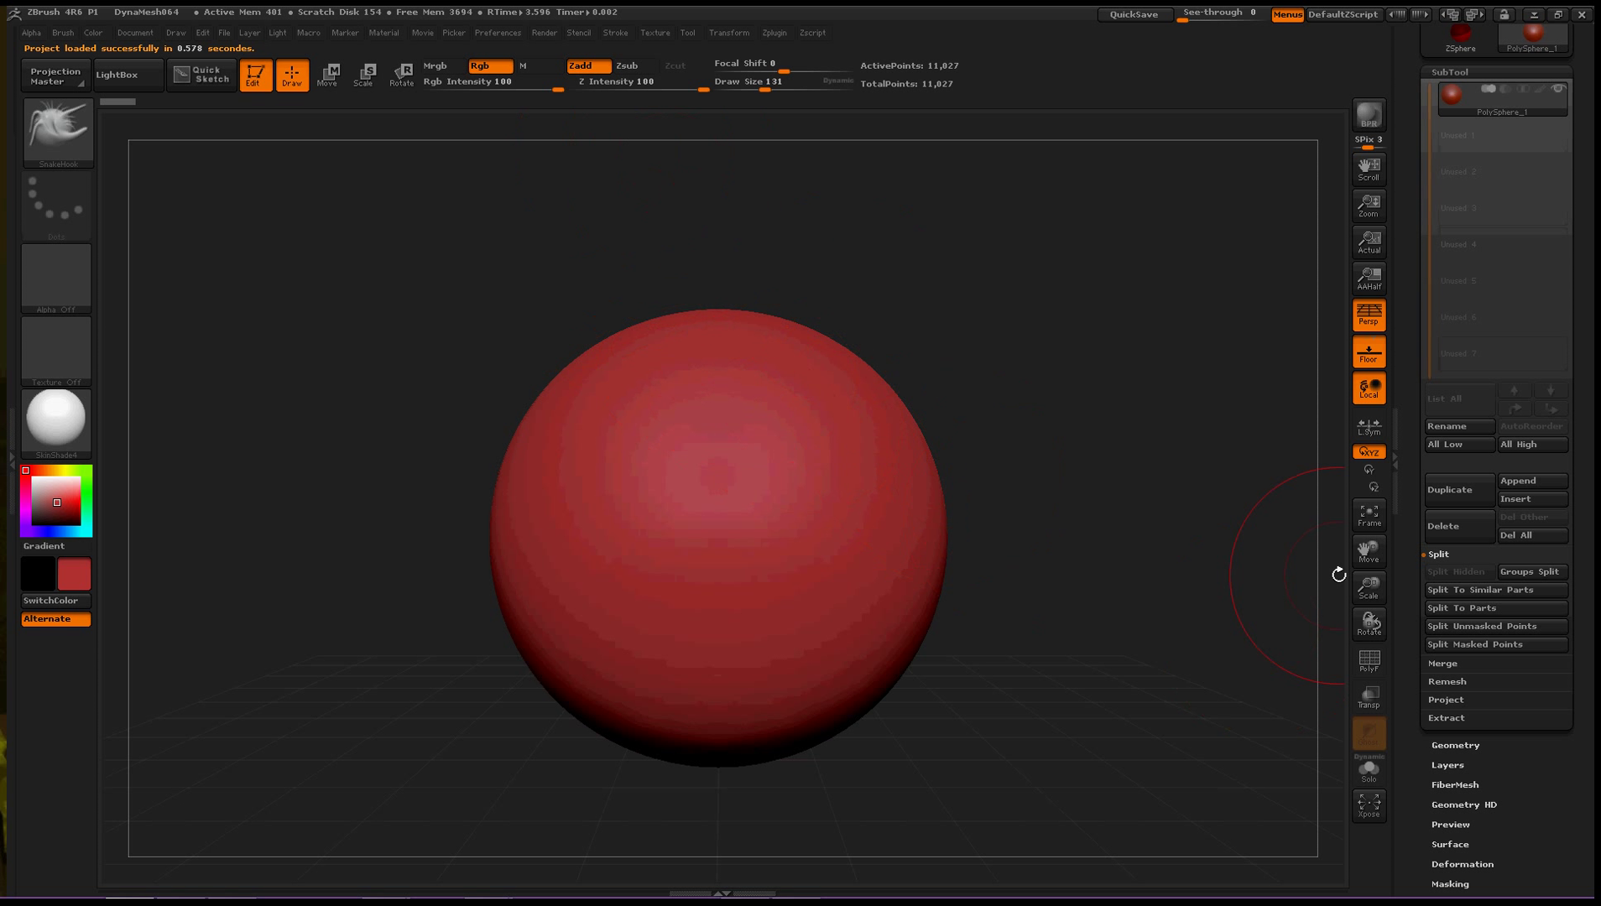
{"action": "left_click", "coordinate": [1446, 745]}
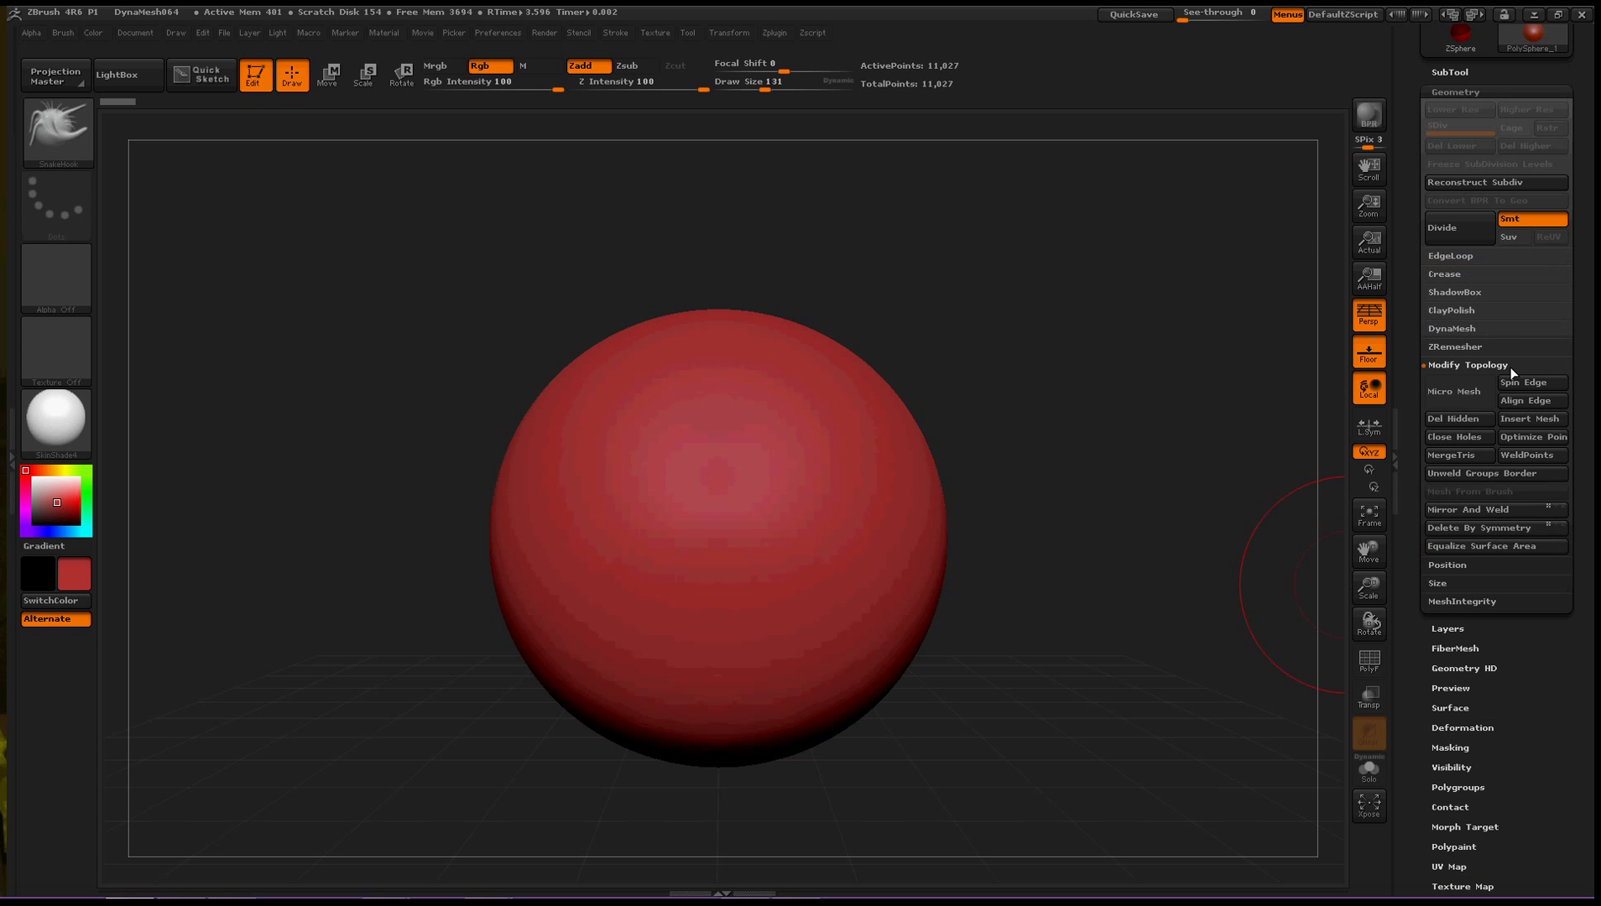
{"action": "left_click", "coordinate": [1463, 365]}
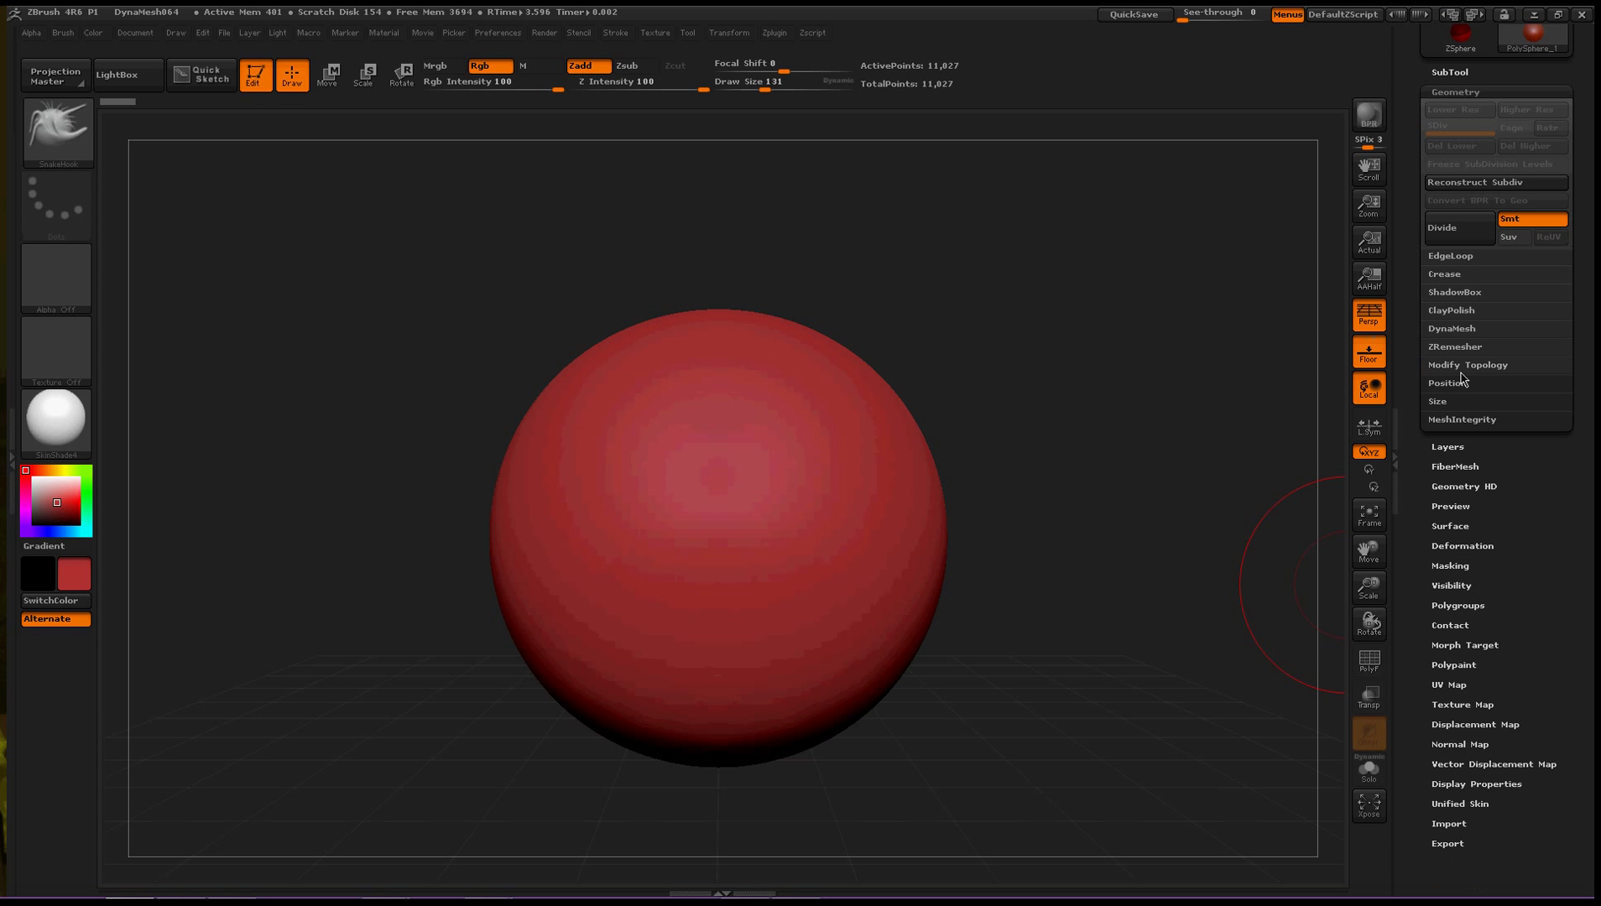
{"action": "left_click", "coordinate": [1451, 329]}
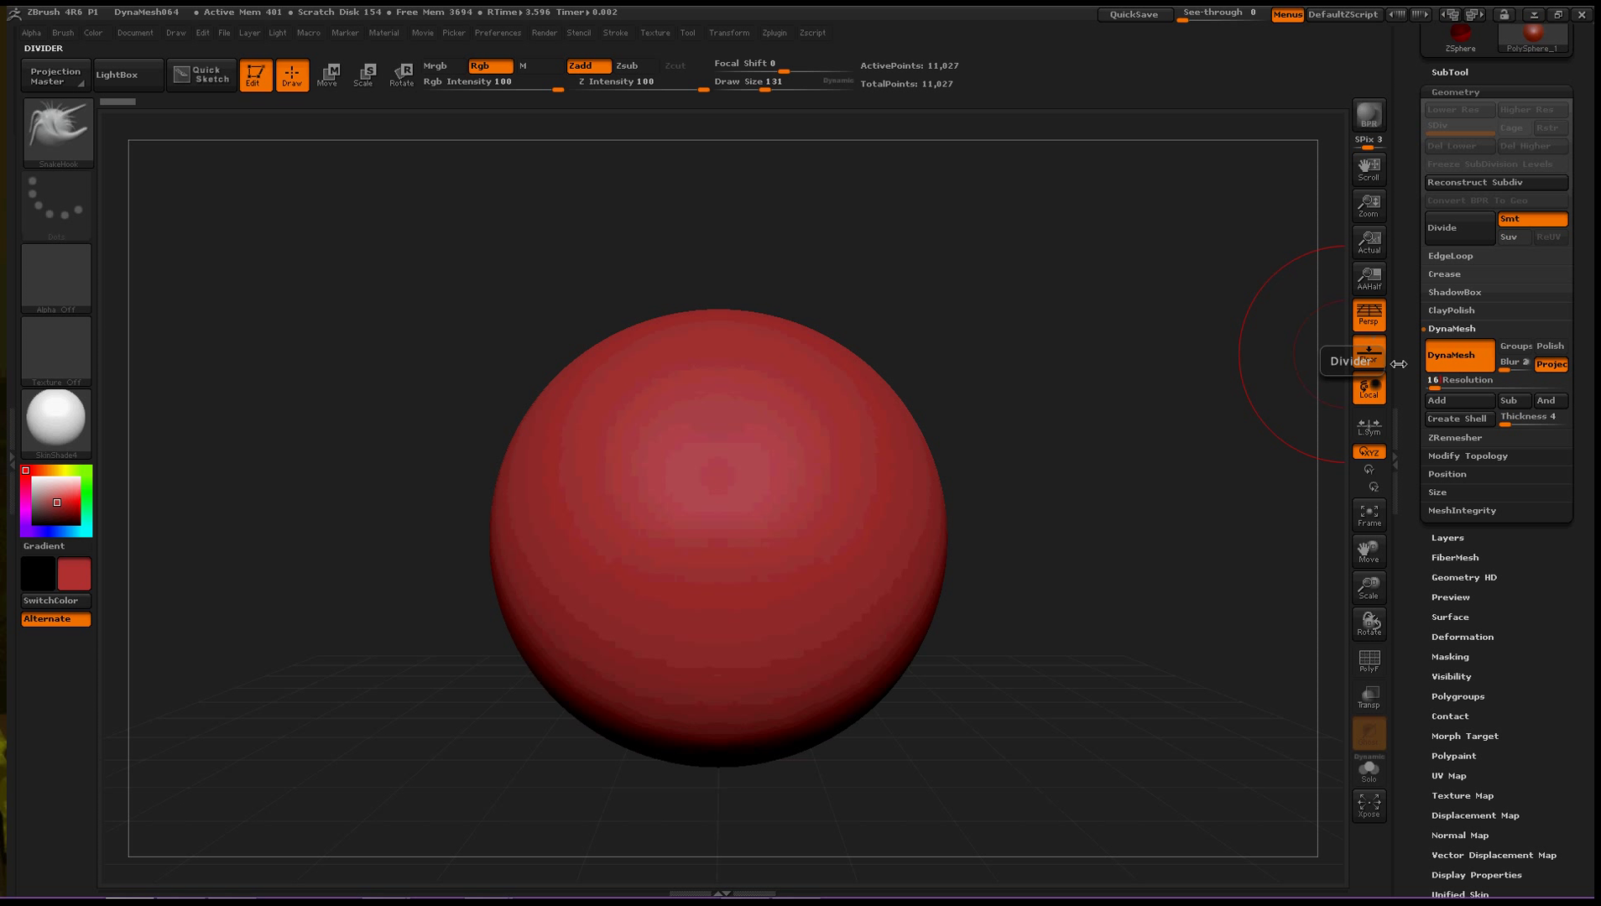
{"action": "key", "text": "ctrl"}
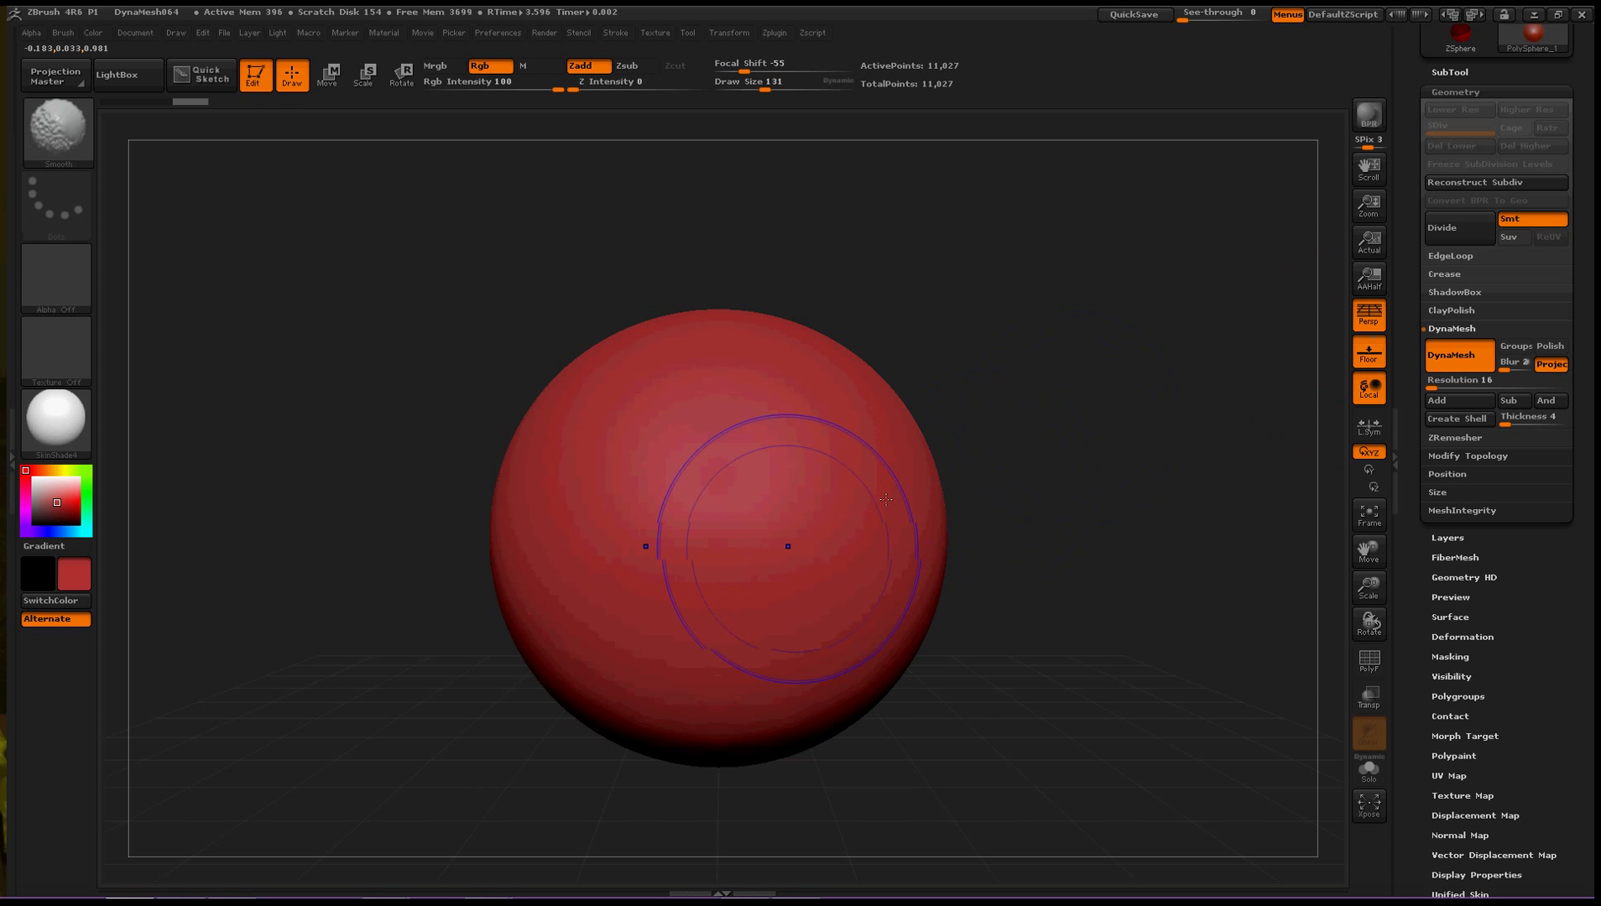
{"action": "left_click_drag", "start_coordinate": [1023, 599], "coordinate": [1004, 542], "text": "ctrl"}
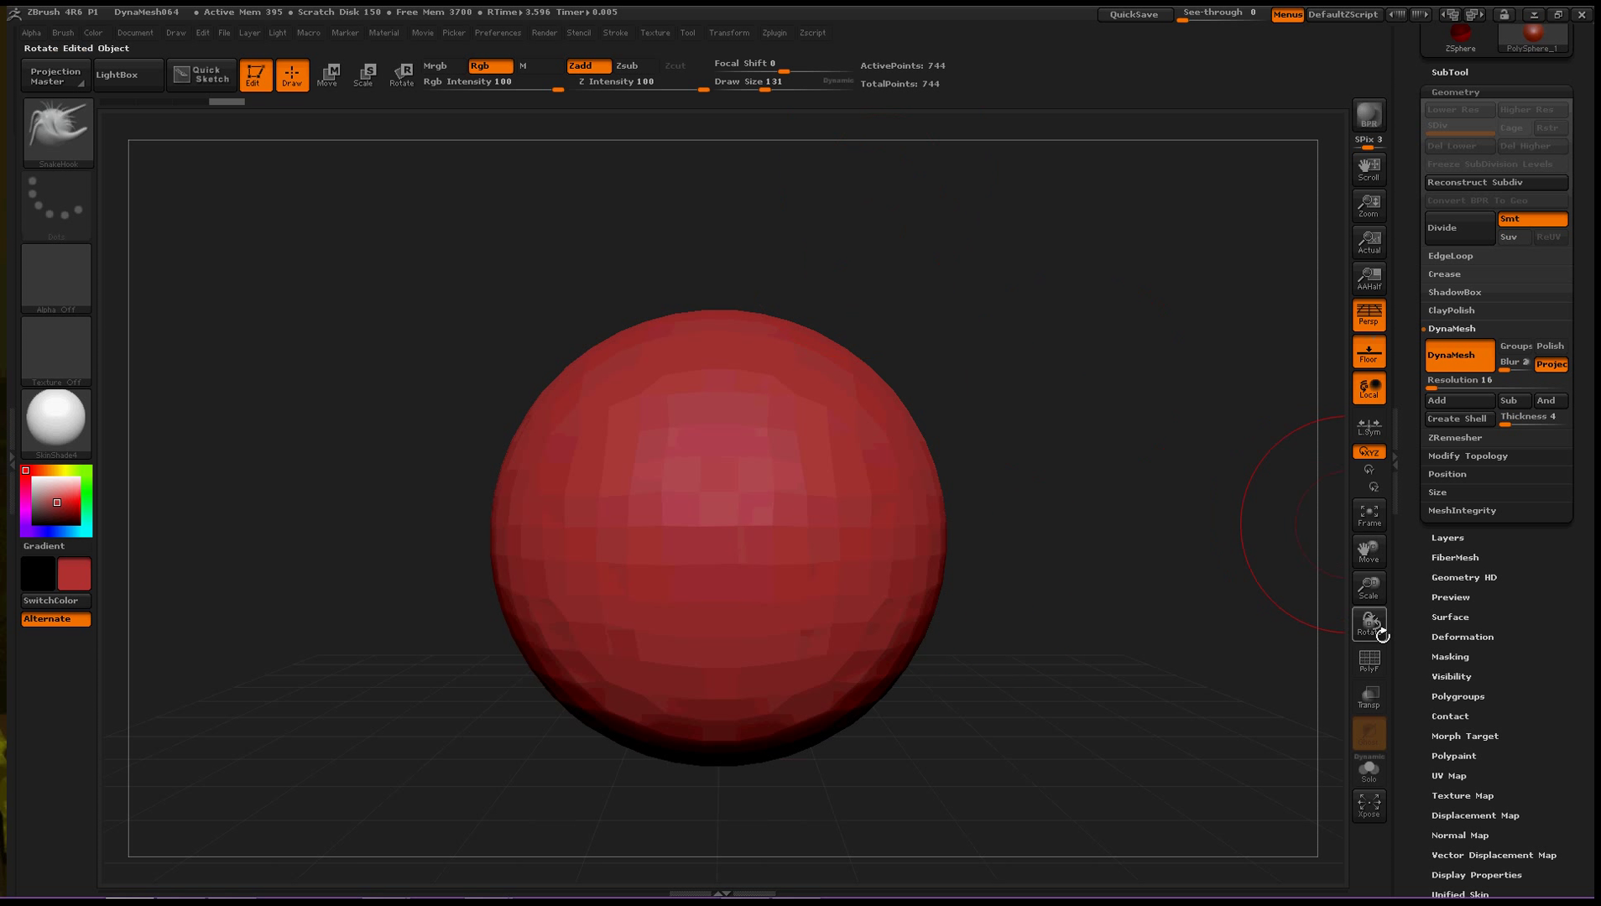
{"action": "left_click", "coordinate": [1379, 661]}
{"action": "left_click_drag", "start_coordinate": [1090, 518], "coordinate": [1315, 613]}
{"action": "left_click", "coordinate": [1369, 661]}
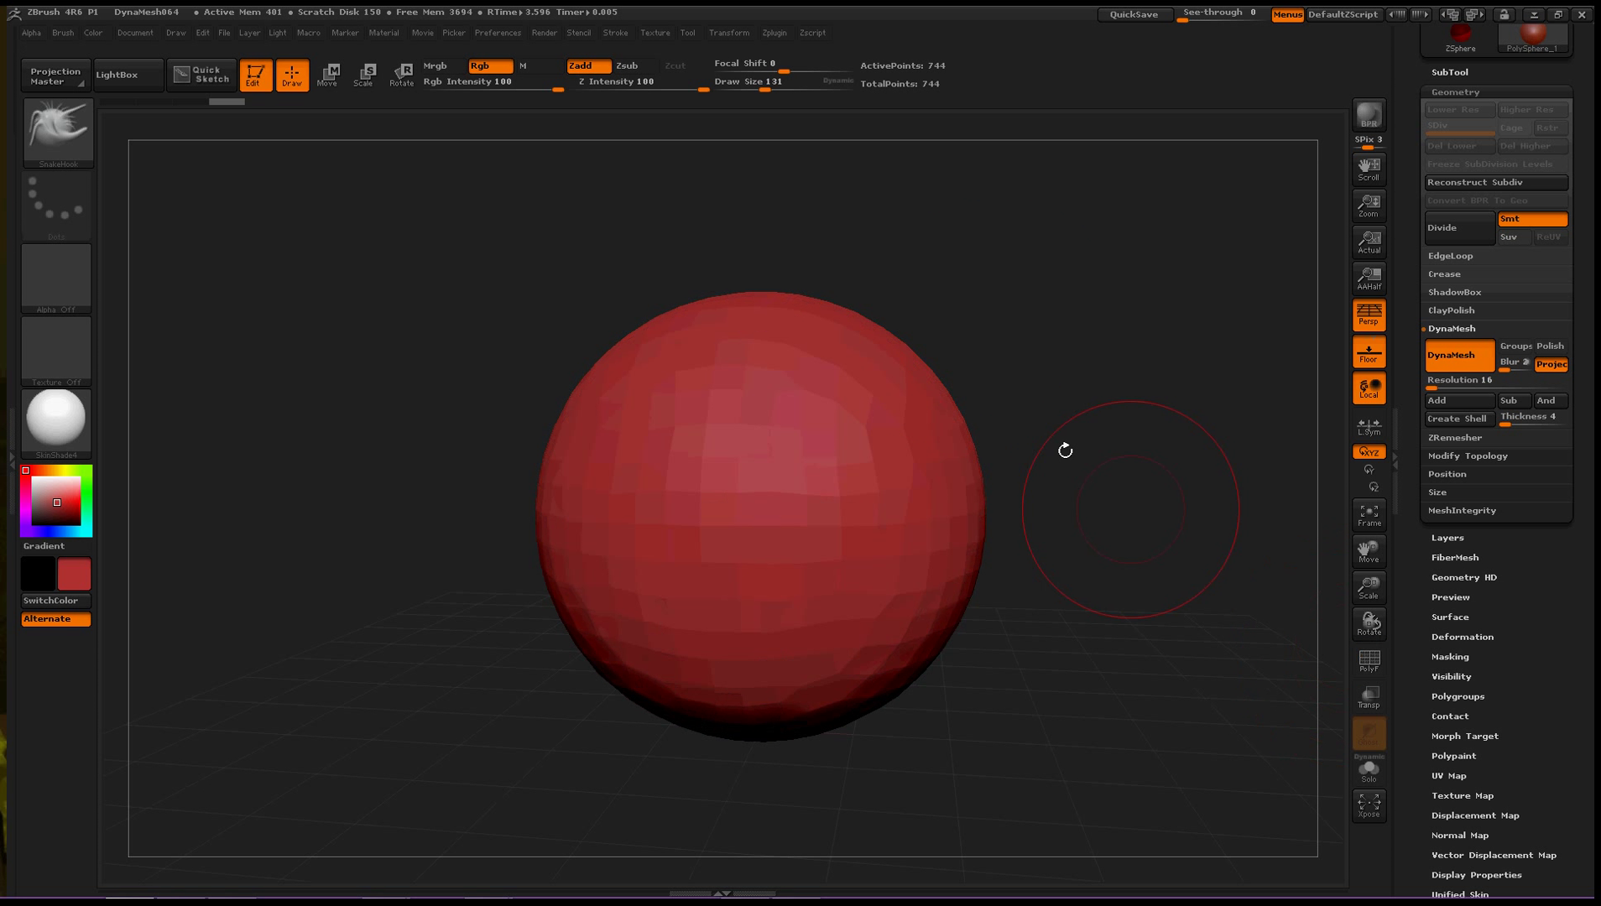
Flatten the sphere's top with a size 606 SnakeHook brush and DynaMesh it
{"action": "left_click_drag", "start_coordinate": [1115, 407], "coordinate": [1129, 396]}
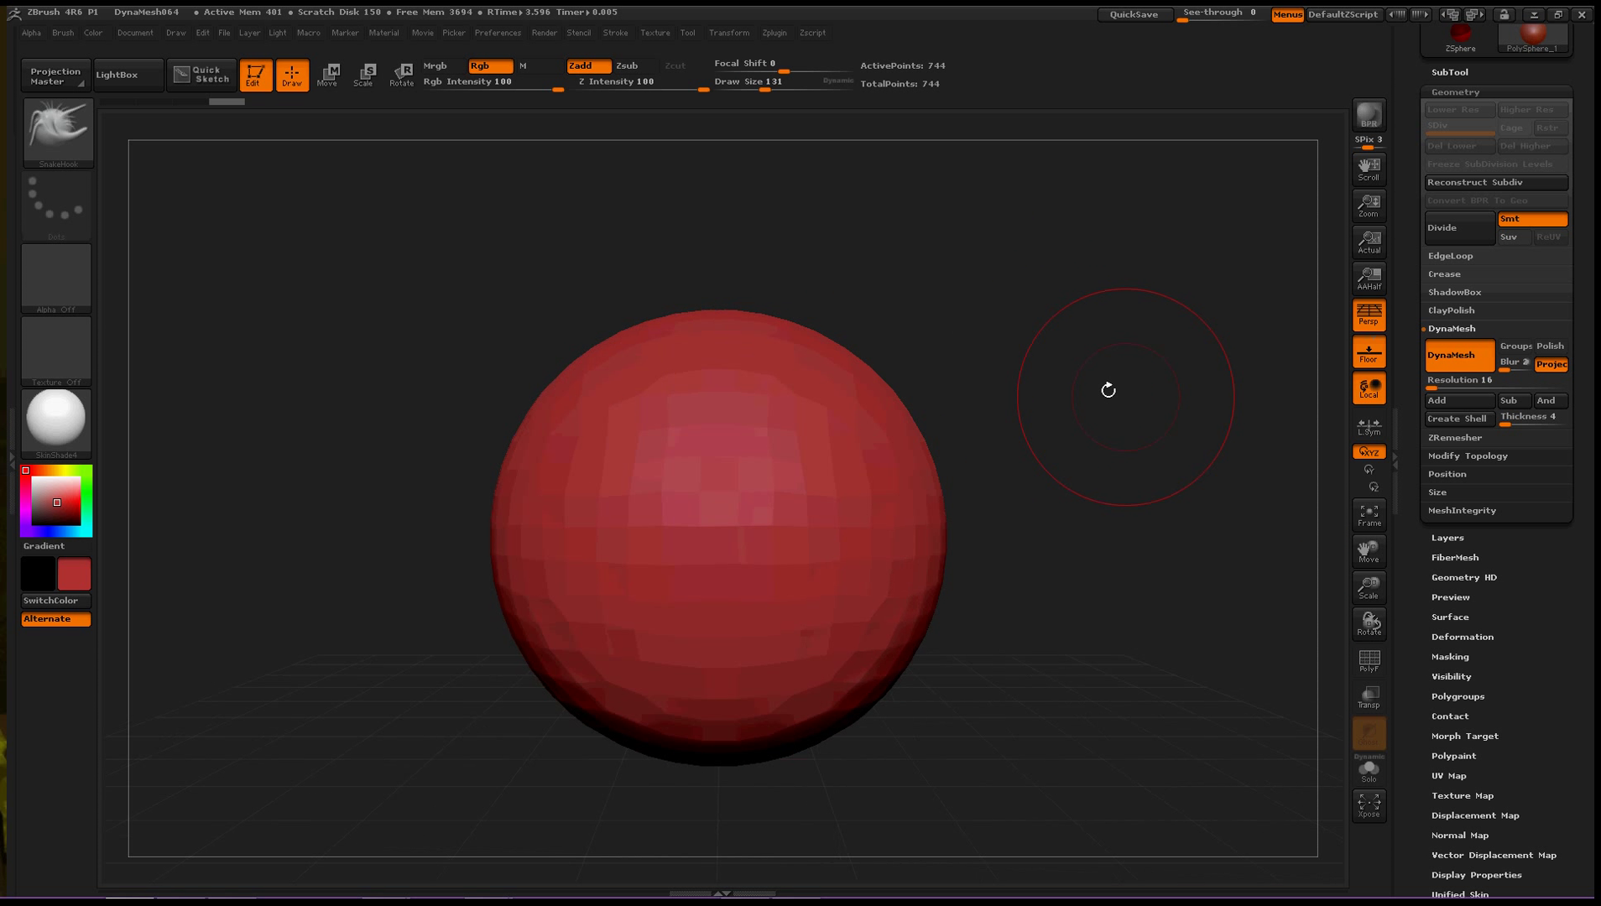
{"action": "key", "text": "space"}
{"action": "key", "text": "s"}
{"action": "left_click_drag", "start_coordinate": [826, 388], "coordinate": [864, 386]}
{"action": "mouse_move", "coordinate": [696, 340]}
{"action": "left_mouse_down"}
{"action": "mouse_move", "coordinate": [692, 475]}
{"action": "mouse_move", "coordinate": [786, 570]}
{"action": "left_mouse_up"}
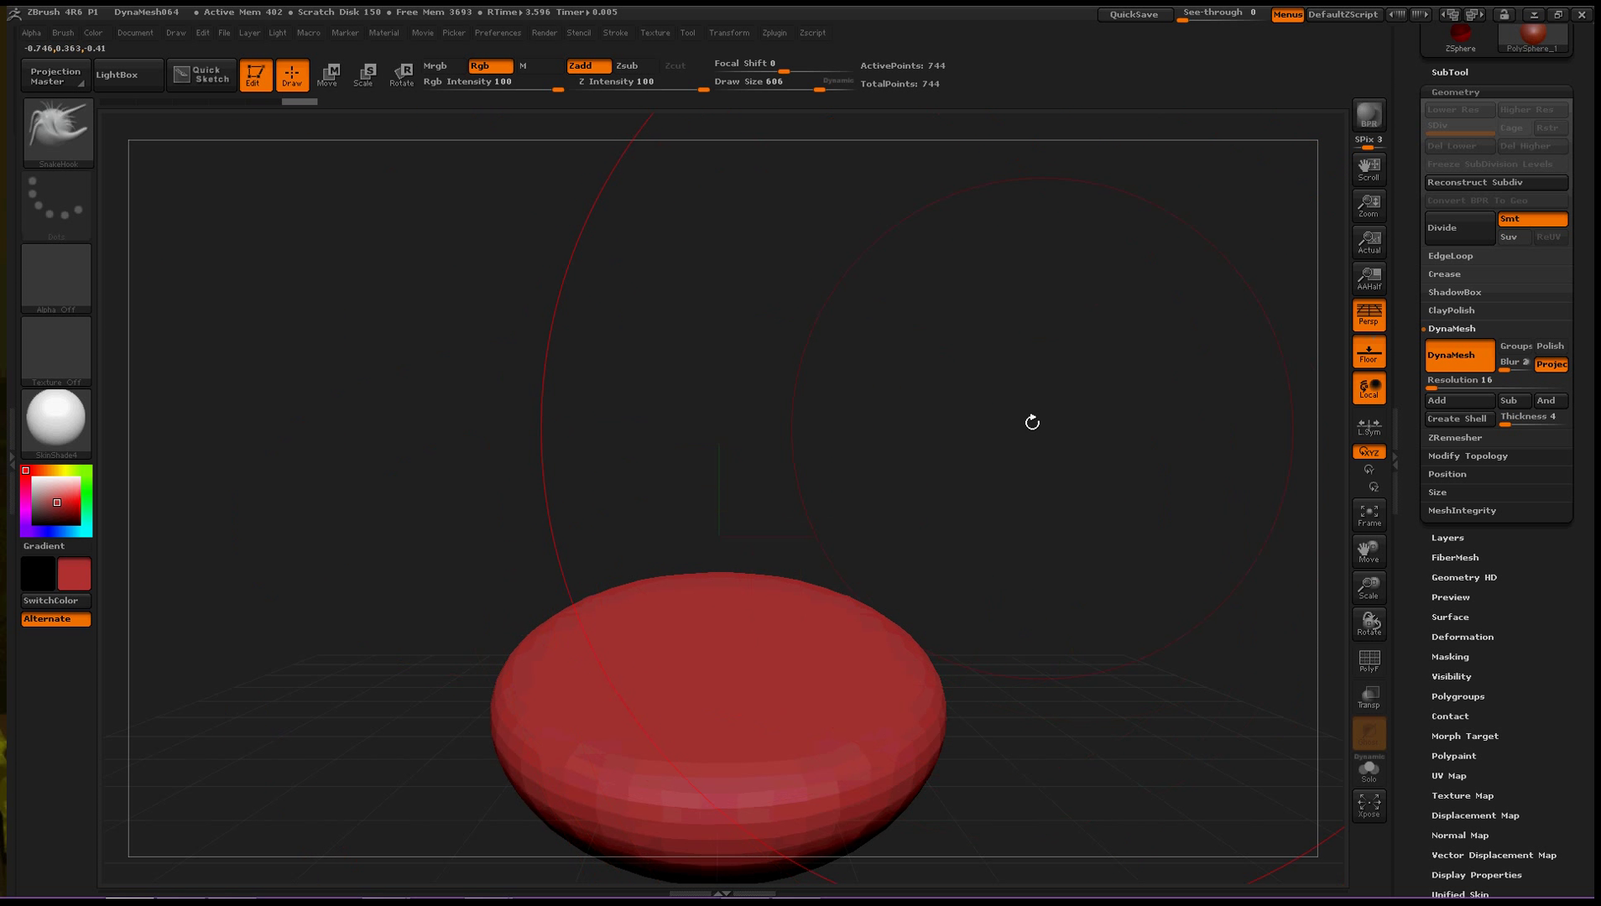
{"action": "left_click_drag", "start_coordinate": [1032, 422], "coordinate": [1040, 470], "text": "ctrl"}
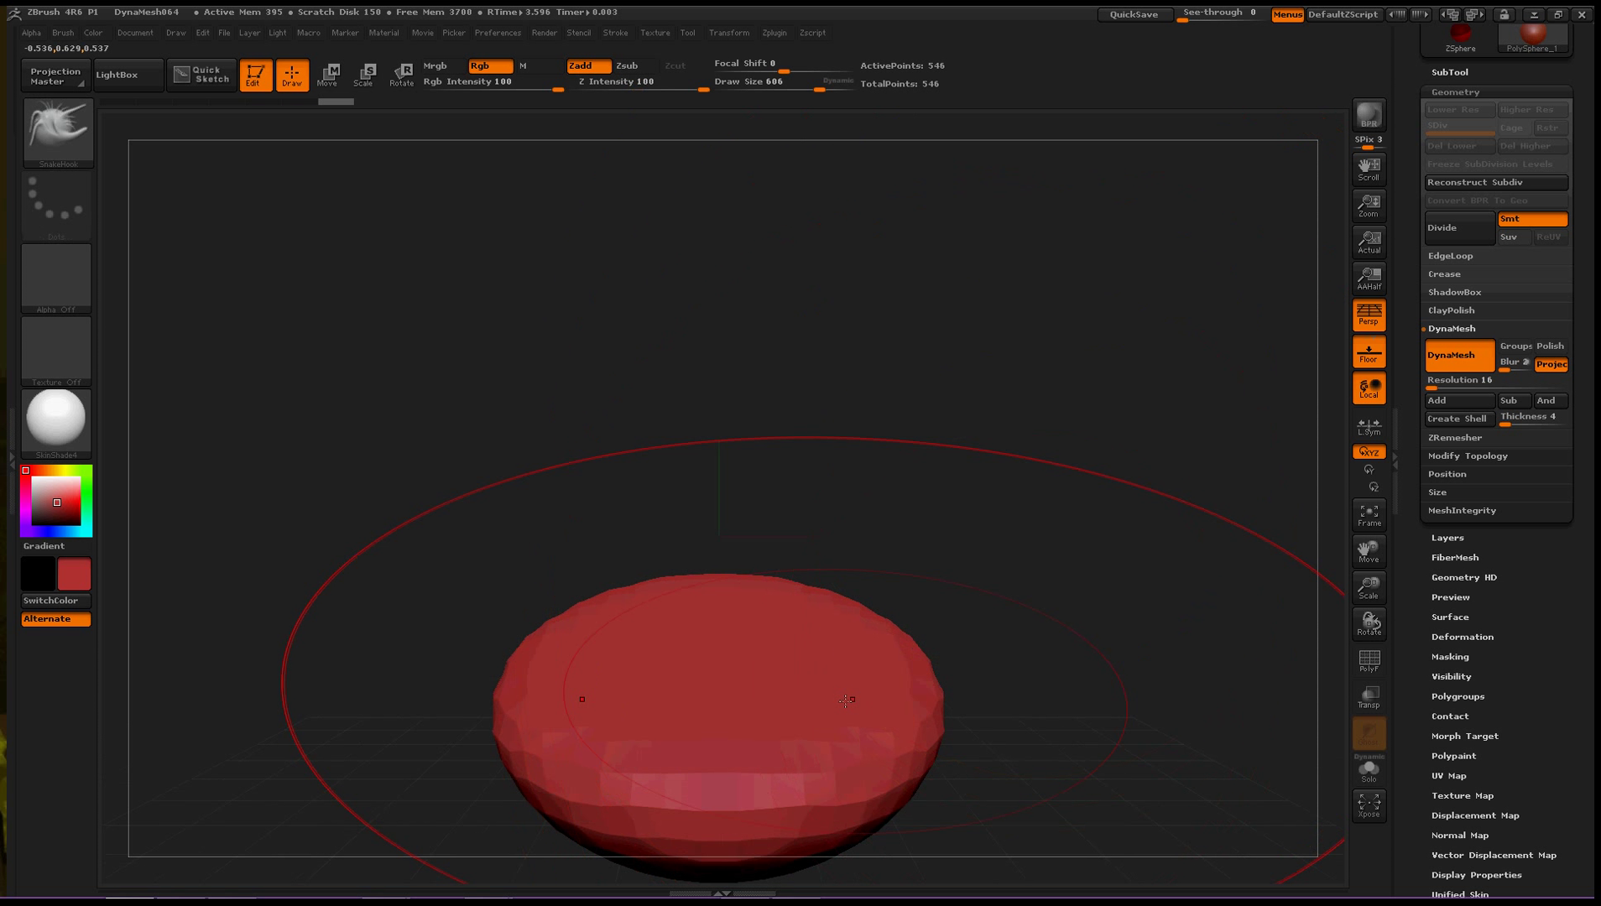
Pull two symmetric horns at brush size 145 and remesh
{"action": "type", "text": "s145"}
{"action": "key", "text": "Return"}
{"action": "mouse_move", "coordinate": [849, 681]}
{"action": "left_mouse_down"}
{"action": "mouse_move", "coordinate": [1007, 755]}
{"action": "mouse_move", "coordinate": [1018, 528]}
{"action": "mouse_move", "coordinate": [1075, 430]}
{"action": "left_mouse_up"}
{"action": "left_click_drag", "start_coordinate": [1187, 530], "coordinate": [1186, 667], "text": "ctrl"}
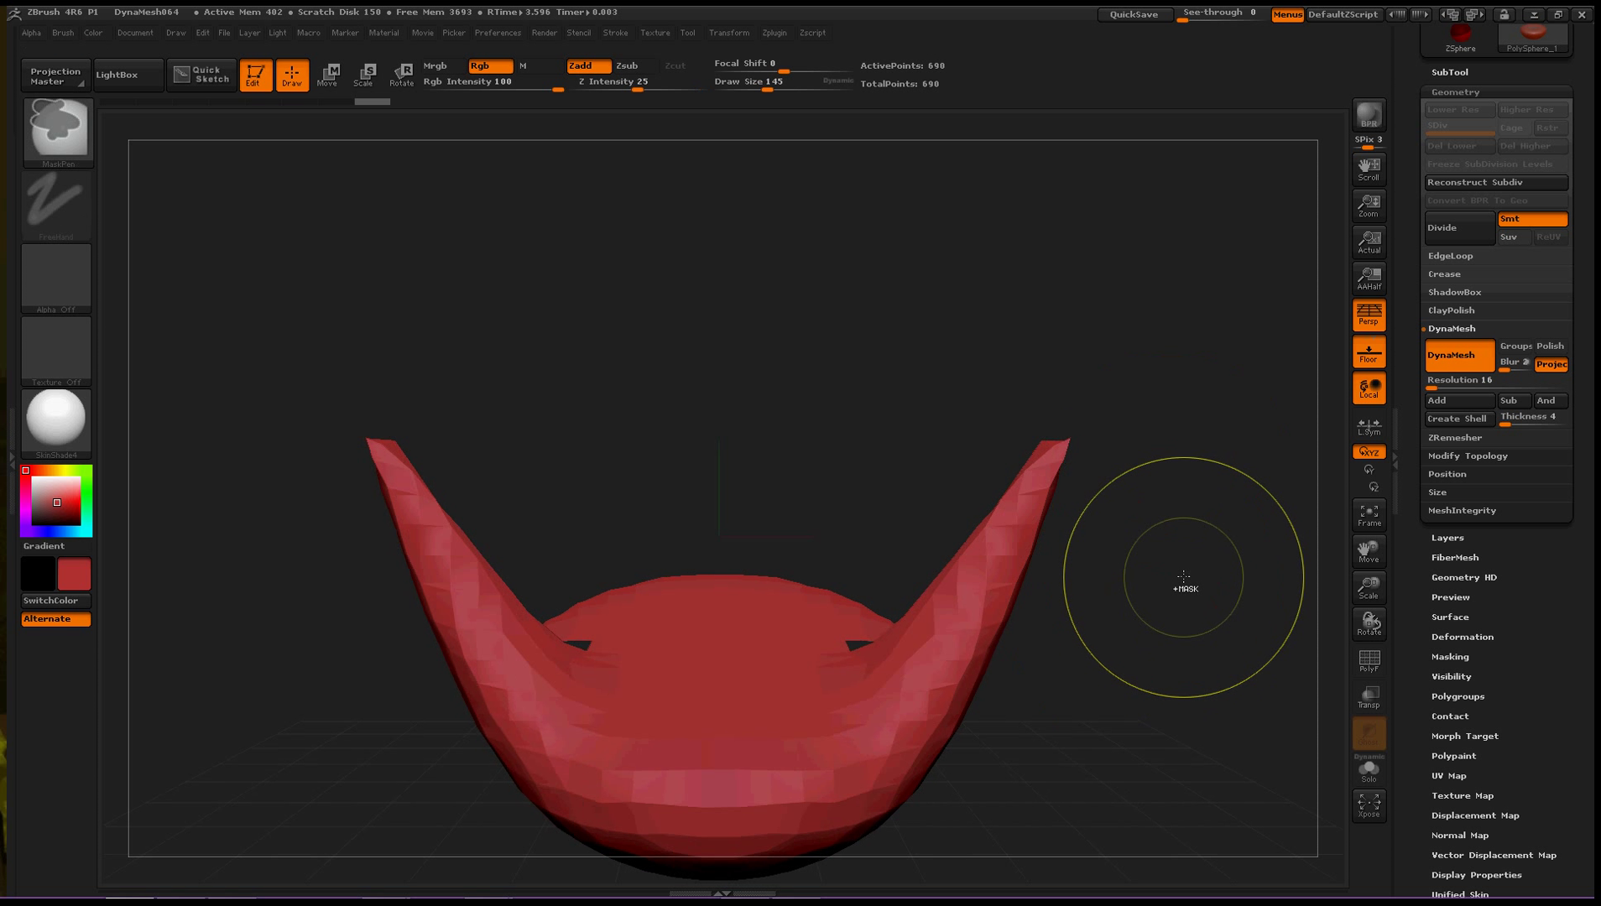
Swell the horn tips into round bulbs with the Inflat brush, remeshing after each pass
{"action": "key", "text": "b"}
{"action": "key", "text": "i"}
{"action": "key", "text": "n"}
{"action": "left_click_drag", "start_coordinate": [1040, 472], "coordinate": [1072, 464]}
{"action": "left_click_drag", "start_coordinate": [1168, 637], "coordinate": [1168, 713], "text": "ctrl"}
{"action": "left_click_drag", "start_coordinate": [1049, 462], "coordinate": [1086, 596]}
{"action": "mouse_move", "coordinate": [1129, 696]}
{"action": "left_mouse_down", "text": "ctrl"}
{"action": "mouse_move", "coordinate": [1129, 768]}
{"action": "mouse_move", "coordinate": [1148, 781]}
{"action": "mouse_move", "coordinate": [1140, 738]}
{"action": "mouse_move", "coordinate": [718, 600]}
{"action": "mouse_move", "coordinate": [1032, 677]}
{"action": "mouse_move", "coordinate": [1039, 724]}
{"action": "mouse_move", "coordinate": [933, 696]}
{"action": "mouse_move", "coordinate": [986, 733]}
{"action": "mouse_move", "coordinate": [973, 734]}
{"action": "mouse_move", "coordinate": [1096, 681]}
{"action": "left_mouse_up", "text": "ctrl"}
{"action": "key", "text": "f"}
{"action": "left_click_drag", "start_coordinate": [1028, 634], "coordinate": [1161, 648]}
Make the horned bowl a PolyMesh3D tool, PM3D_PolySphere_1, and reselect it
{"action": "scroll", "coordinate": [1424, 87], "scroll_direction": "up", "scroll_amount": 5}
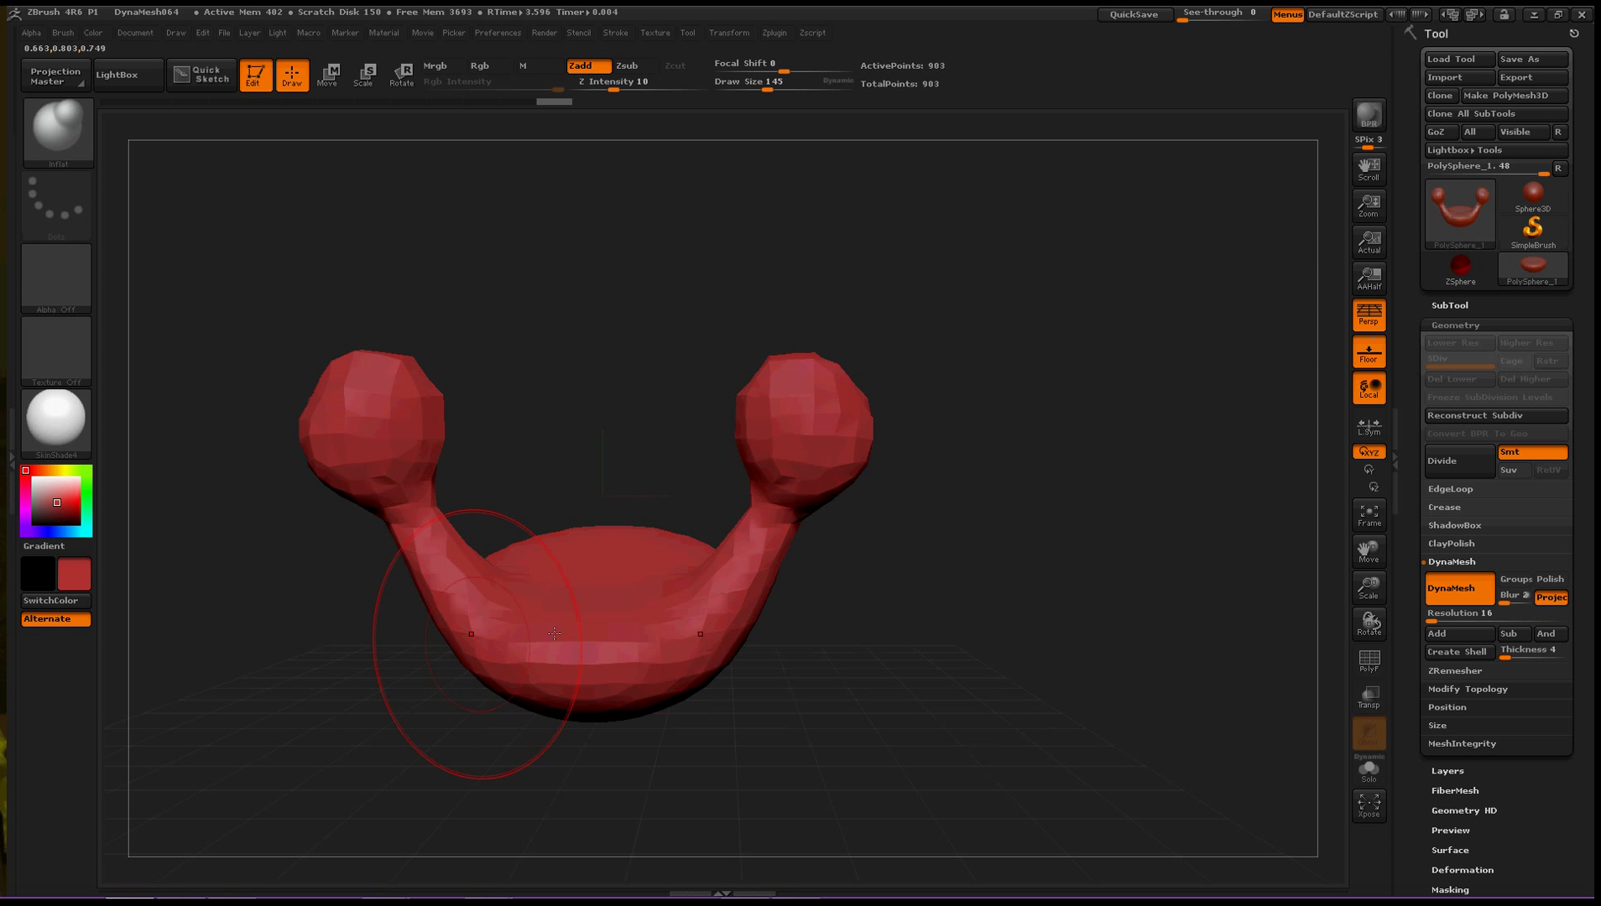
{"action": "left_click", "coordinate": [1511, 94]}
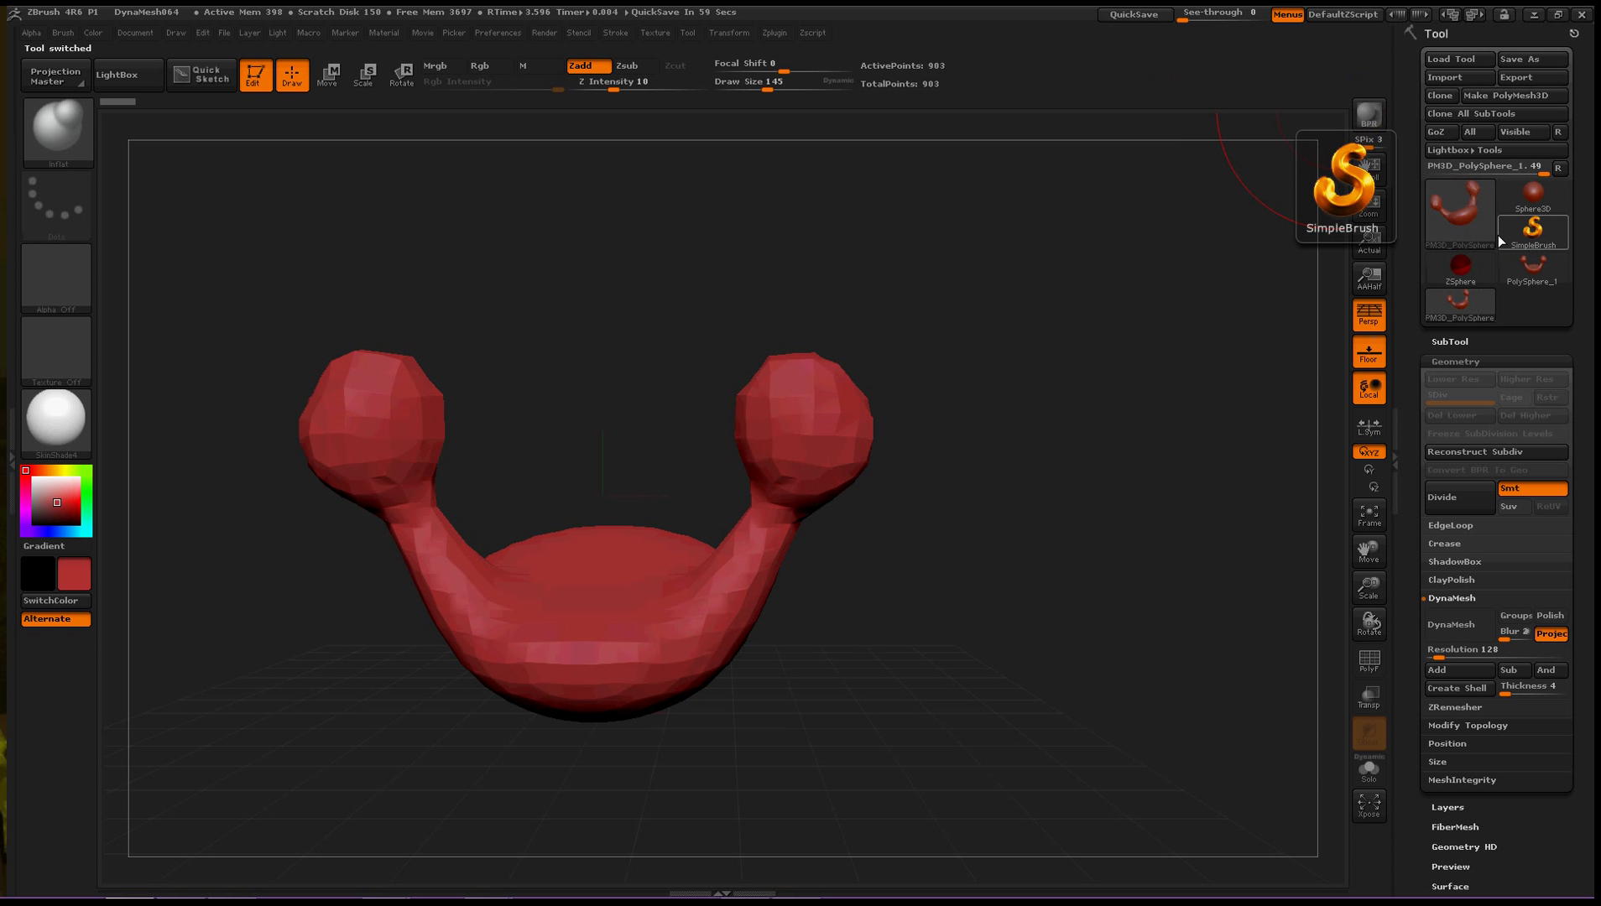
{"action": "left_click", "coordinate": [1469, 270]}
{"action": "left_click", "coordinate": [1463, 302]}
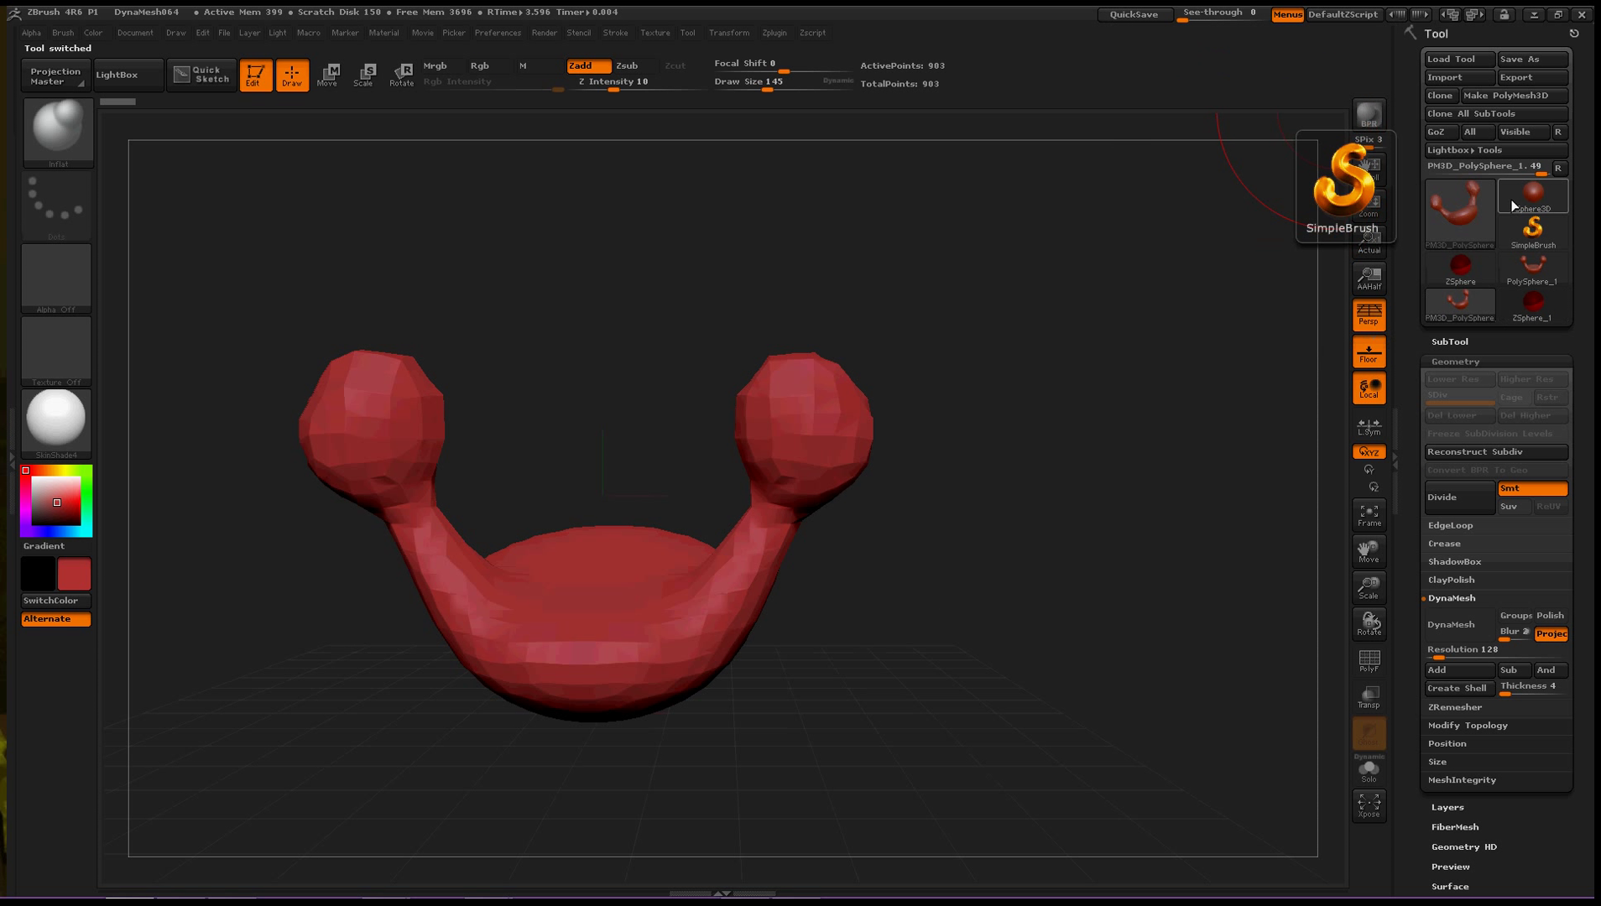
Load the Cube3D primitive from the tool picker's 3D Meshes as the active tool
{"action": "left_click", "coordinate": [1529, 310]}
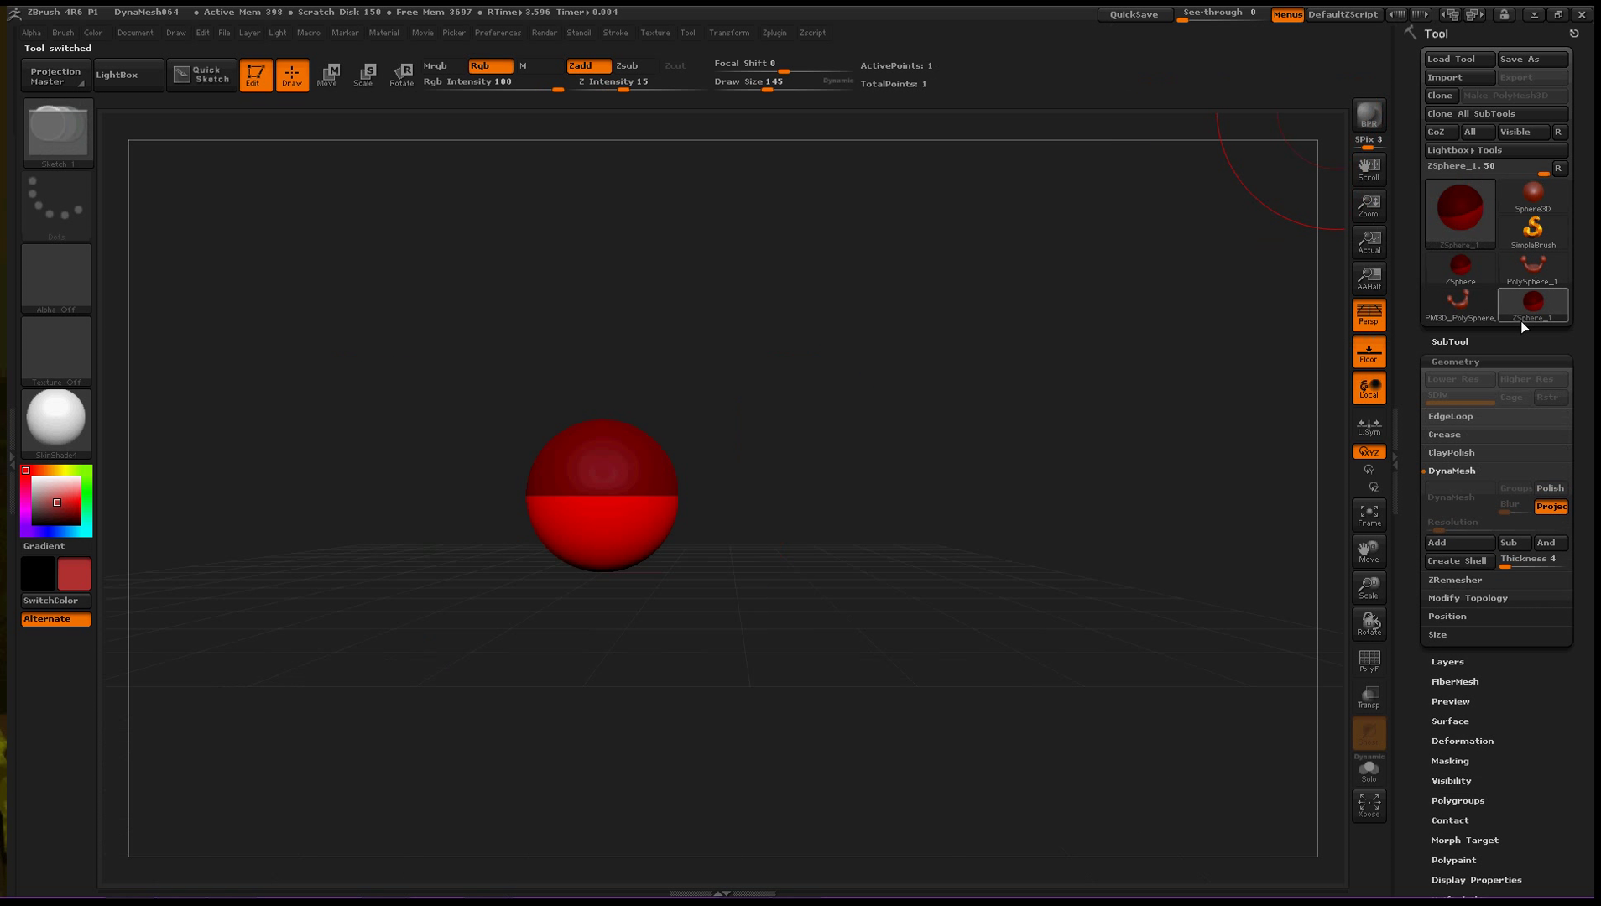
{"action": "left_click", "coordinate": [1459, 210]}
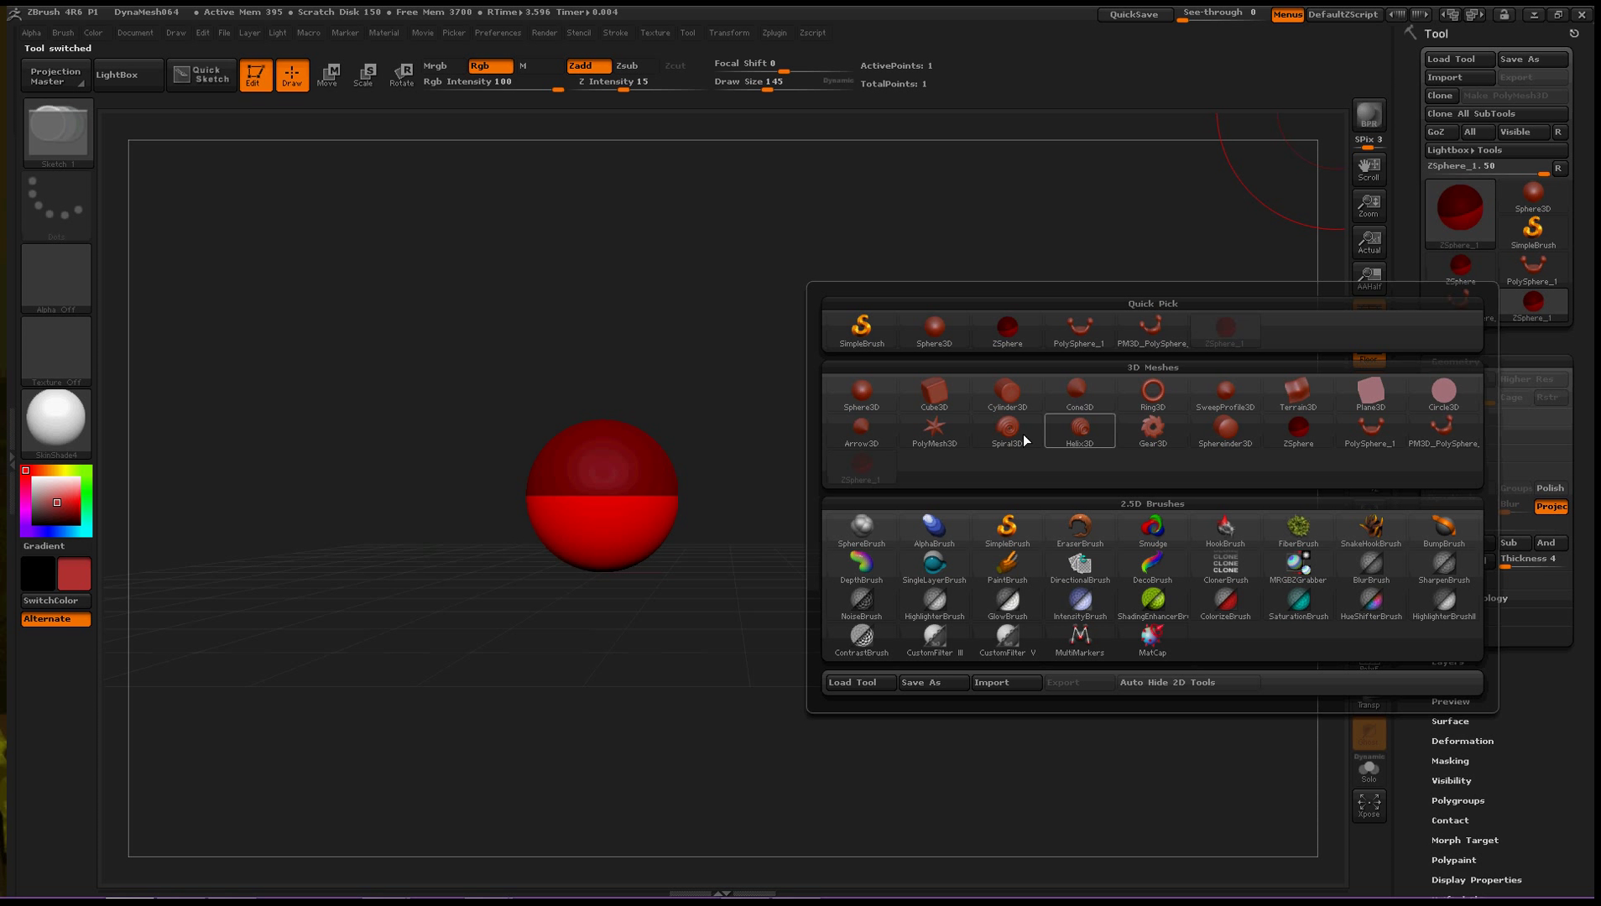
{"action": "left_click", "coordinate": [857, 404]}
{"action": "left_click", "coordinate": [1459, 209]}
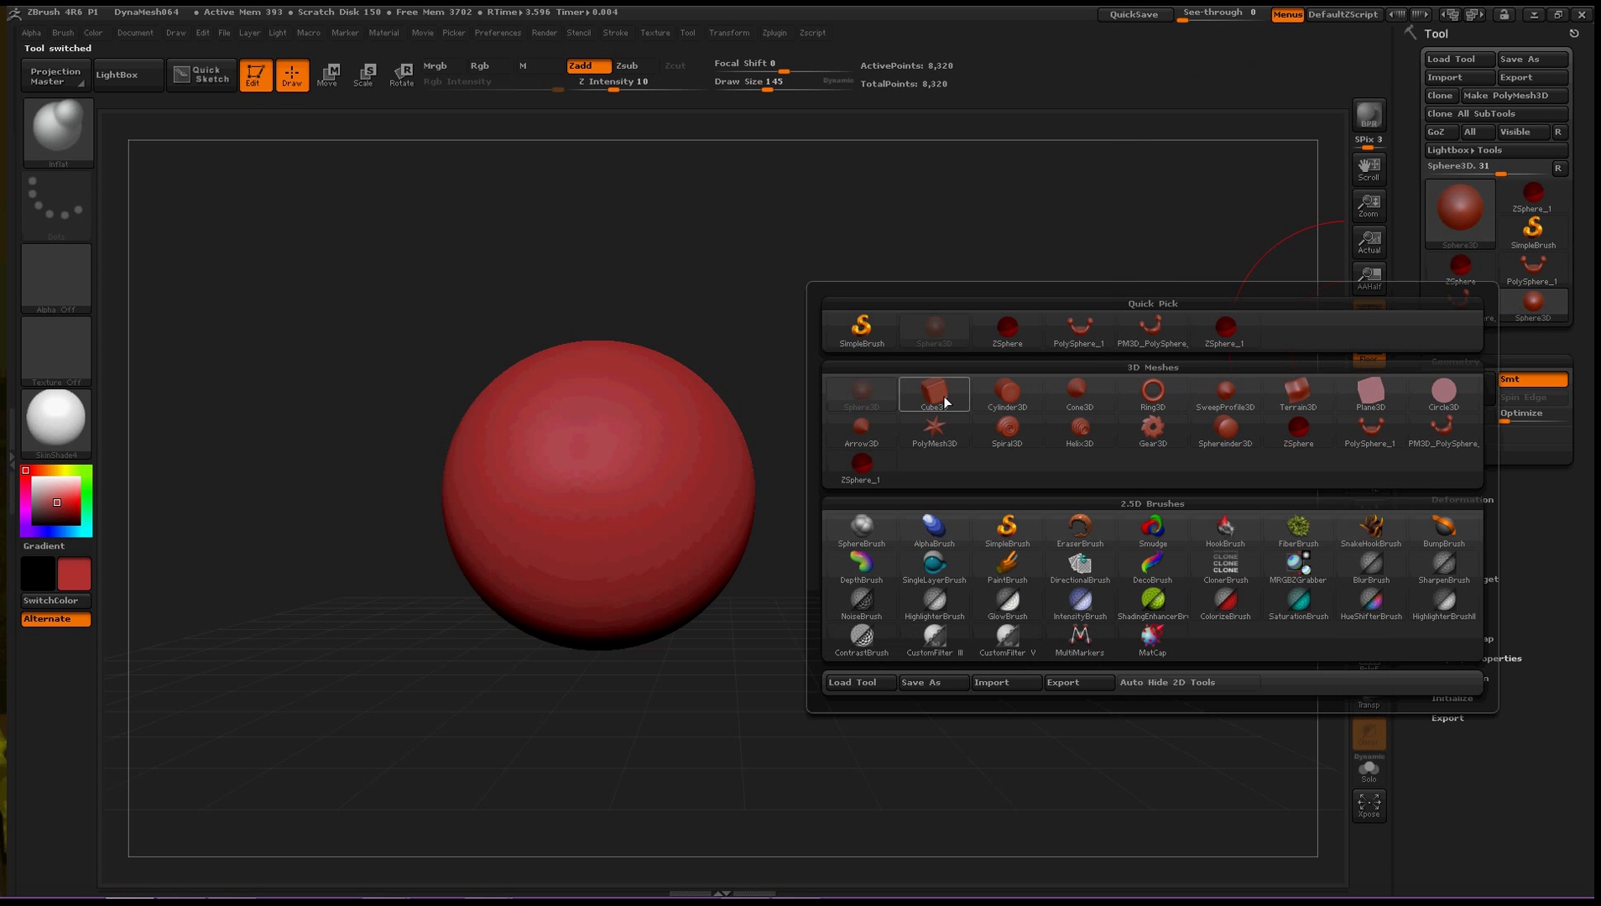
{"action": "mouse_move", "coordinate": [942, 396]}
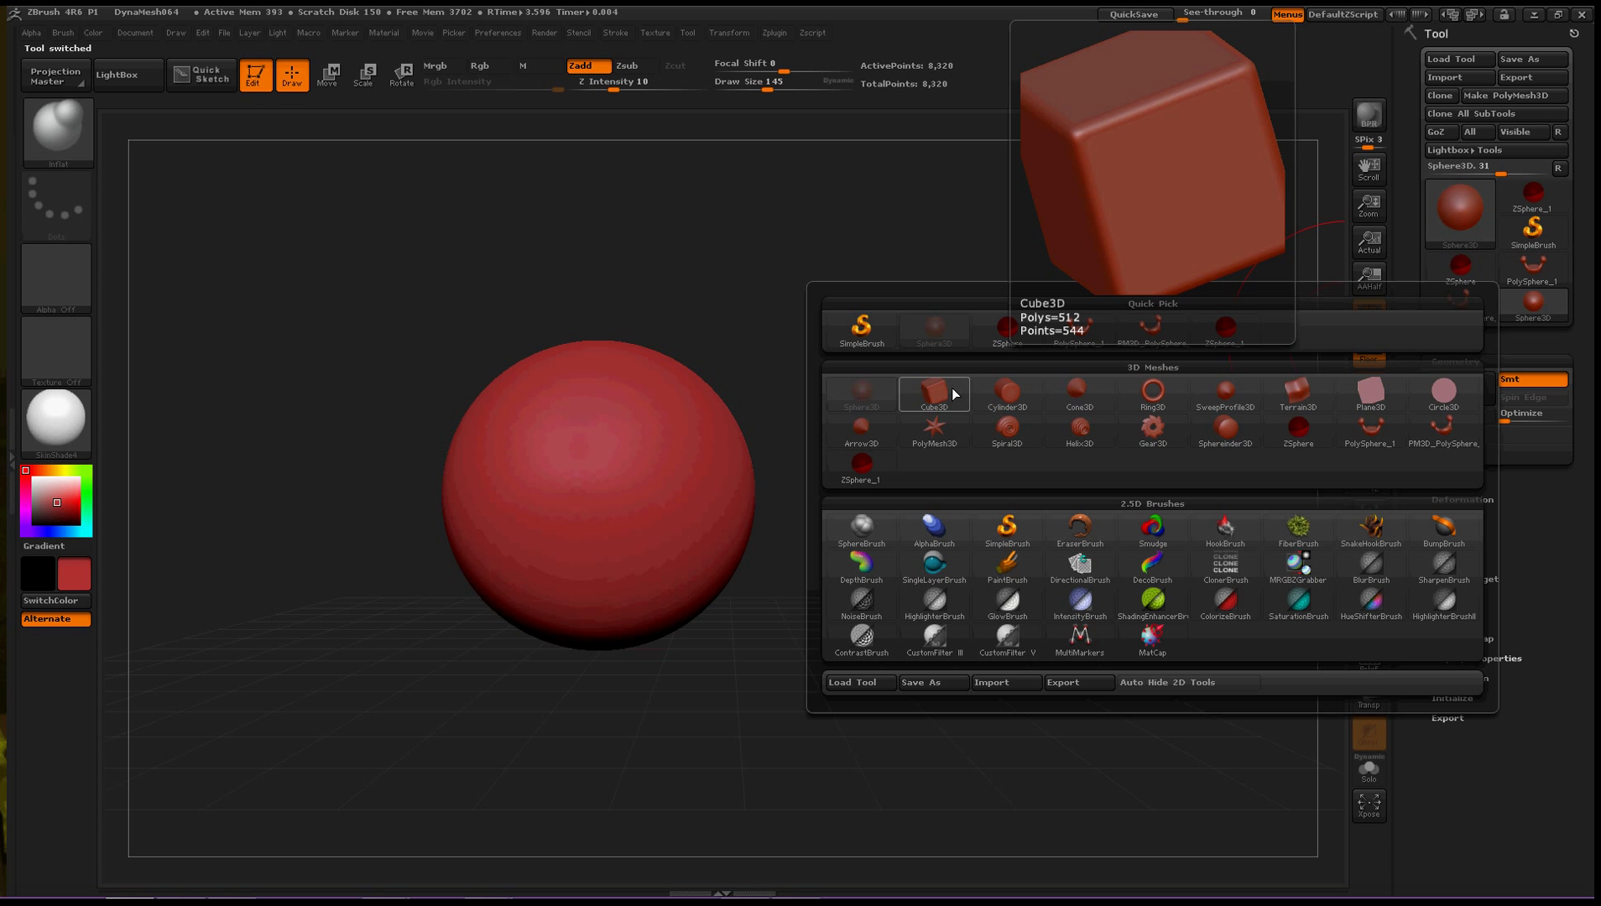
{"action": "left_click", "coordinate": [927, 391]}
{"action": "mouse_move", "coordinate": [954, 424]}
{"action": "left_mouse_down"}
{"action": "mouse_move", "coordinate": [998, 437]}
{"action": "mouse_move", "coordinate": [901, 441]}
{"action": "mouse_move", "coordinate": [1137, 522]}
{"action": "mouse_move", "coordinate": [1080, 521]}
{"action": "mouse_move", "coordinate": [1098, 536]}
{"action": "mouse_move", "coordinate": [1094, 431]}
{"action": "left_mouse_up"}
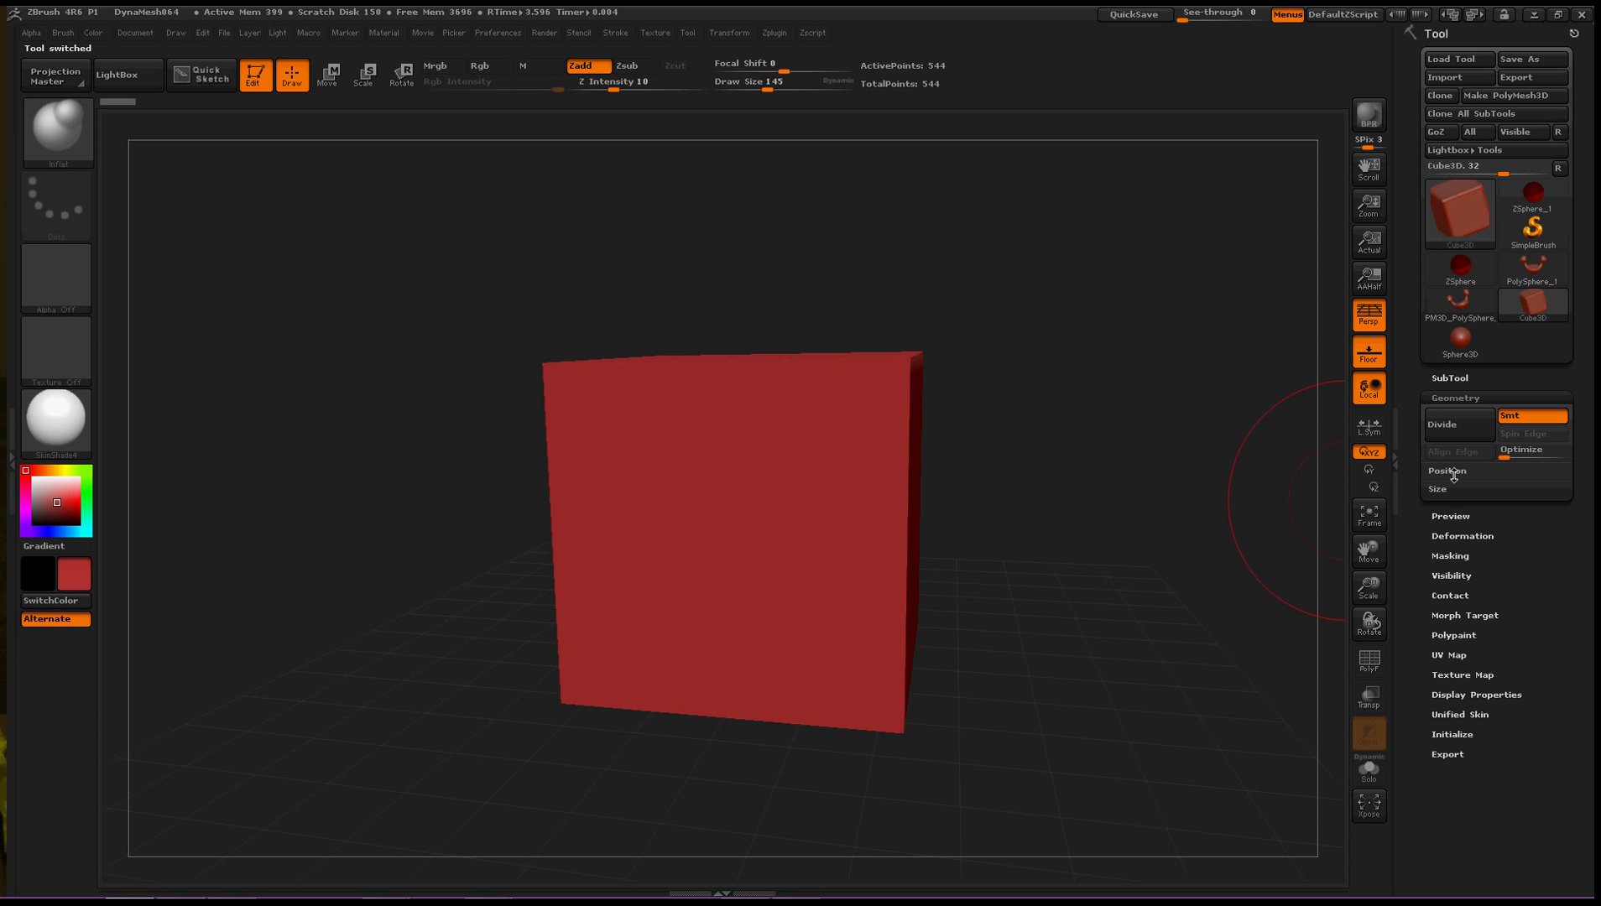
Turn the cube into the PM3D_Cube3D PolyMesh3D tool (512 polys) and make it active
{"action": "left_click", "coordinate": [1457, 397]}
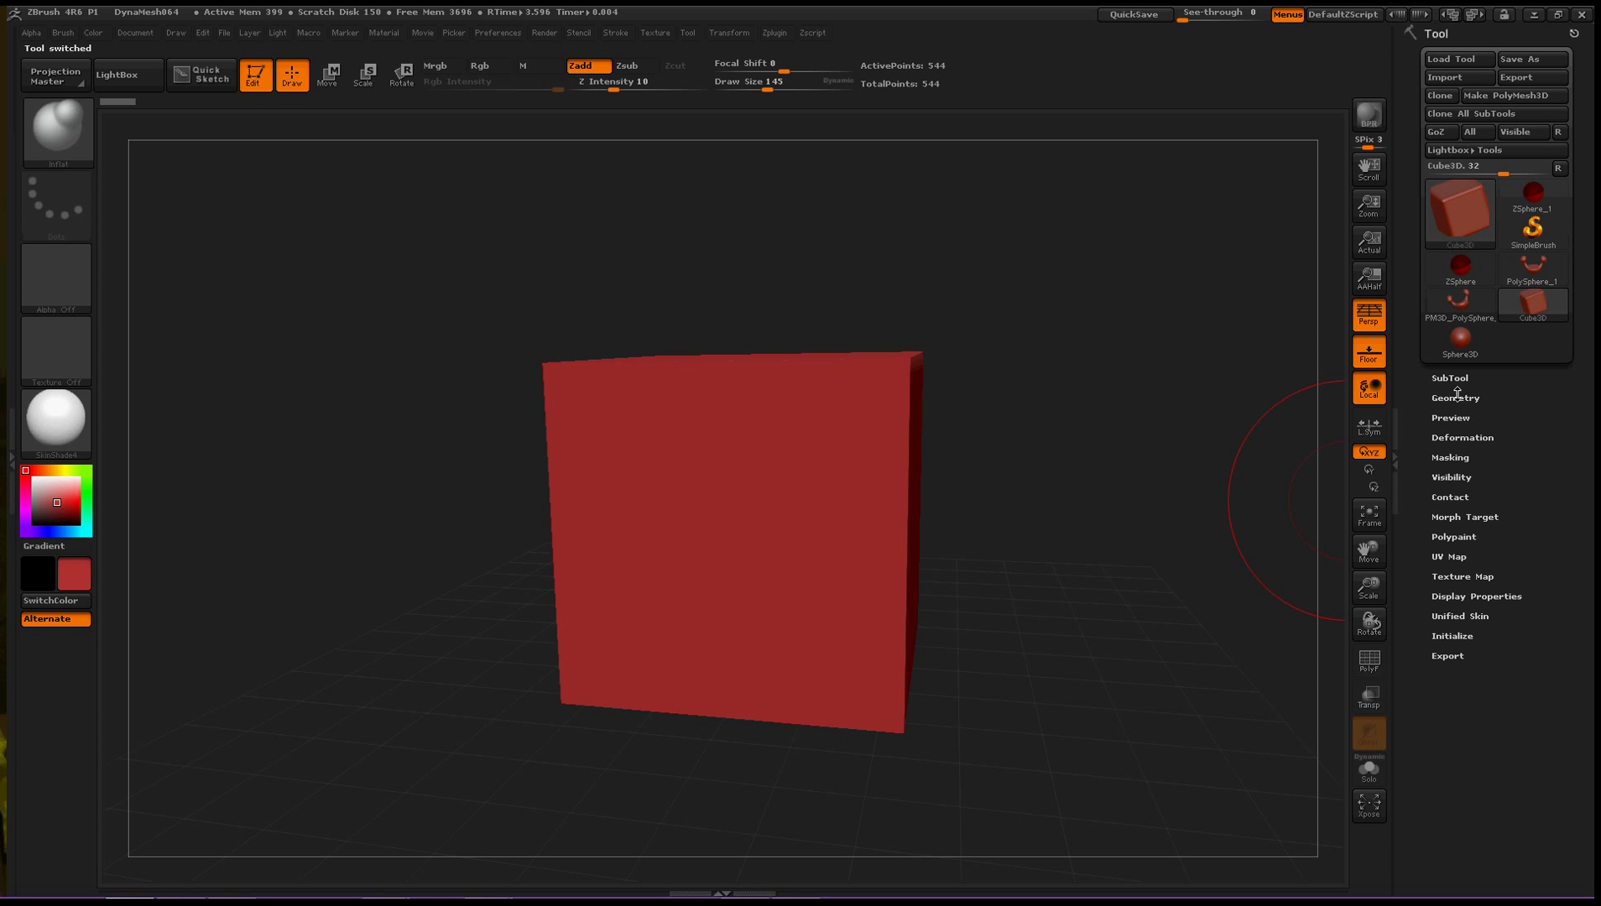
{"action": "left_click", "coordinate": [1445, 399]}
{"action": "left_click", "coordinate": [1449, 399]}
{"action": "left_click", "coordinate": [1449, 399]}
{"action": "left_click", "coordinate": [1449, 399]}
{"action": "left_click", "coordinate": [1516, 99]}
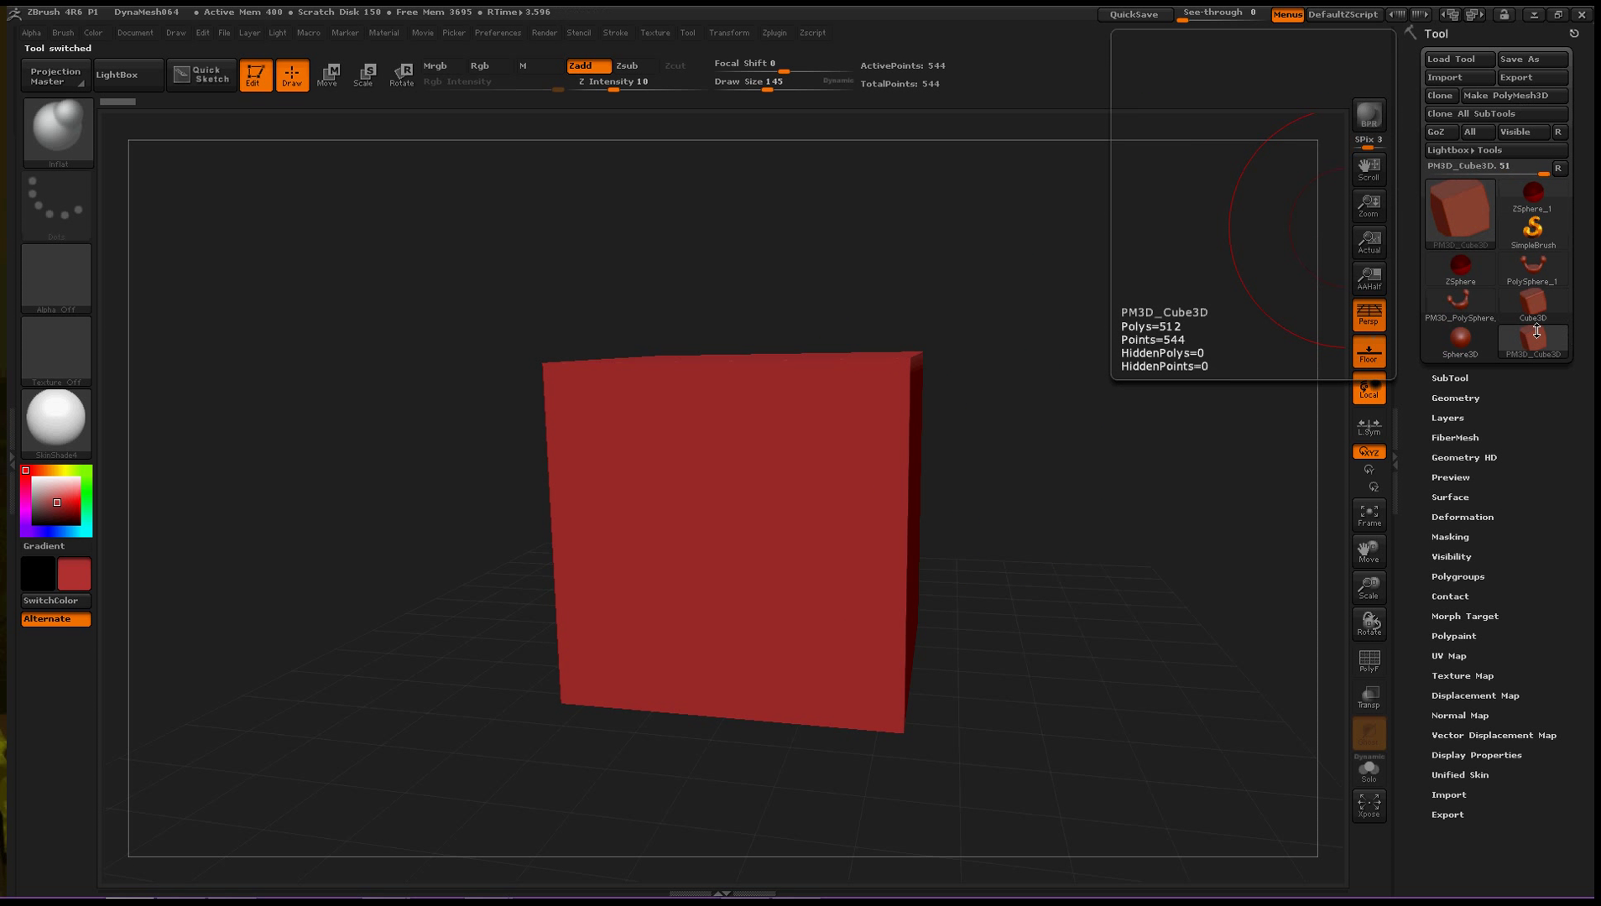
{"action": "left_click", "coordinate": [1449, 336]}
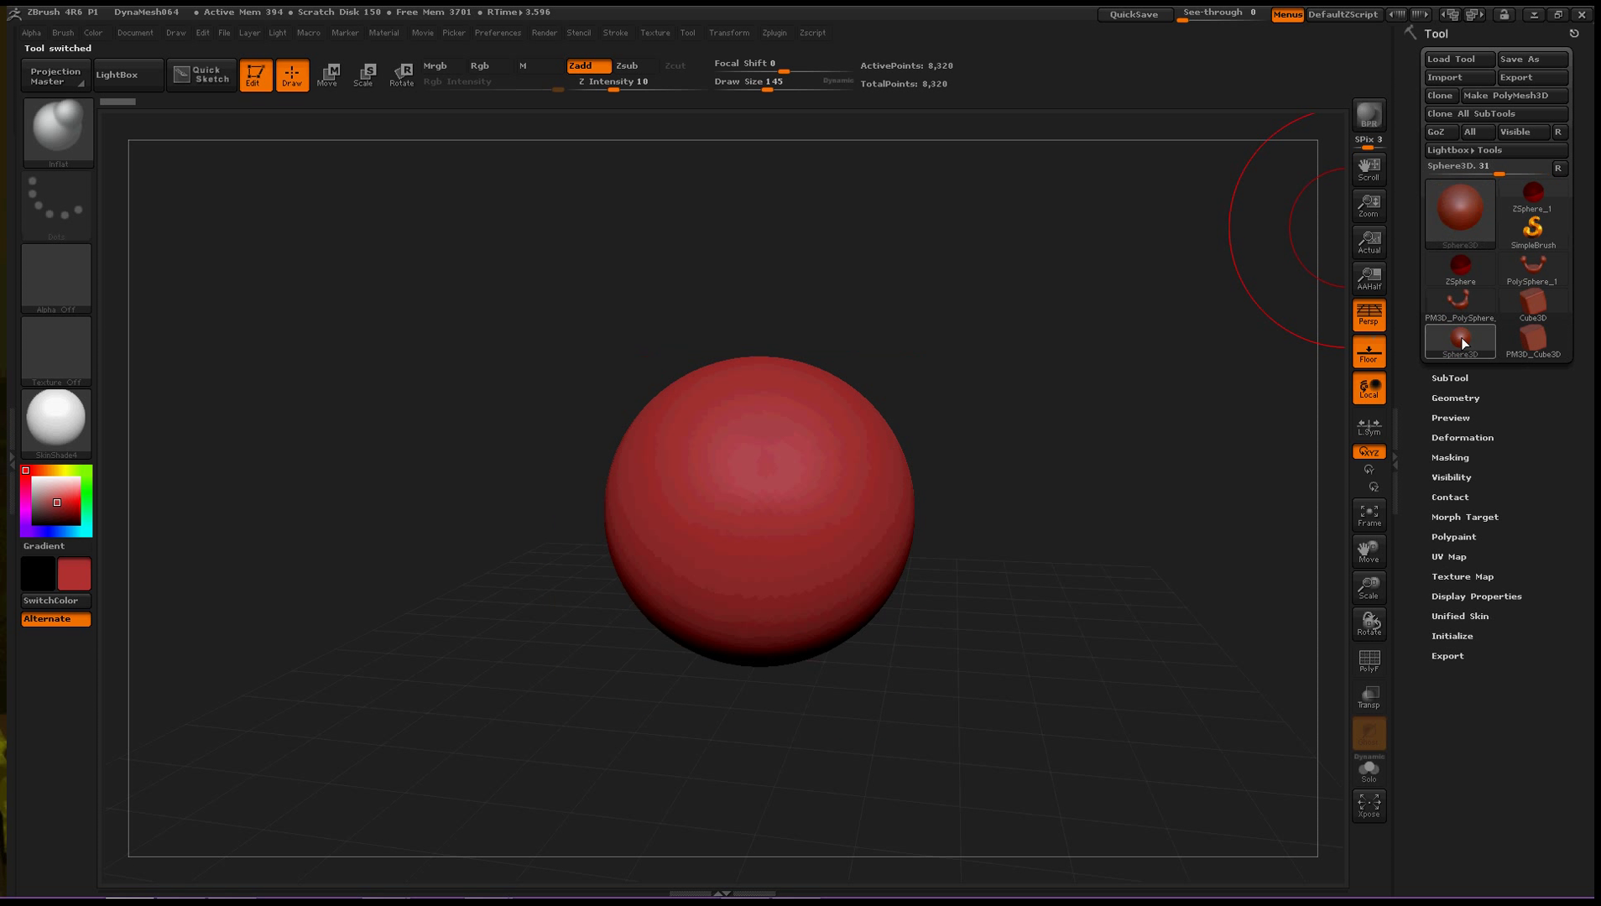
{"action": "left_click", "coordinate": [1481, 314]}
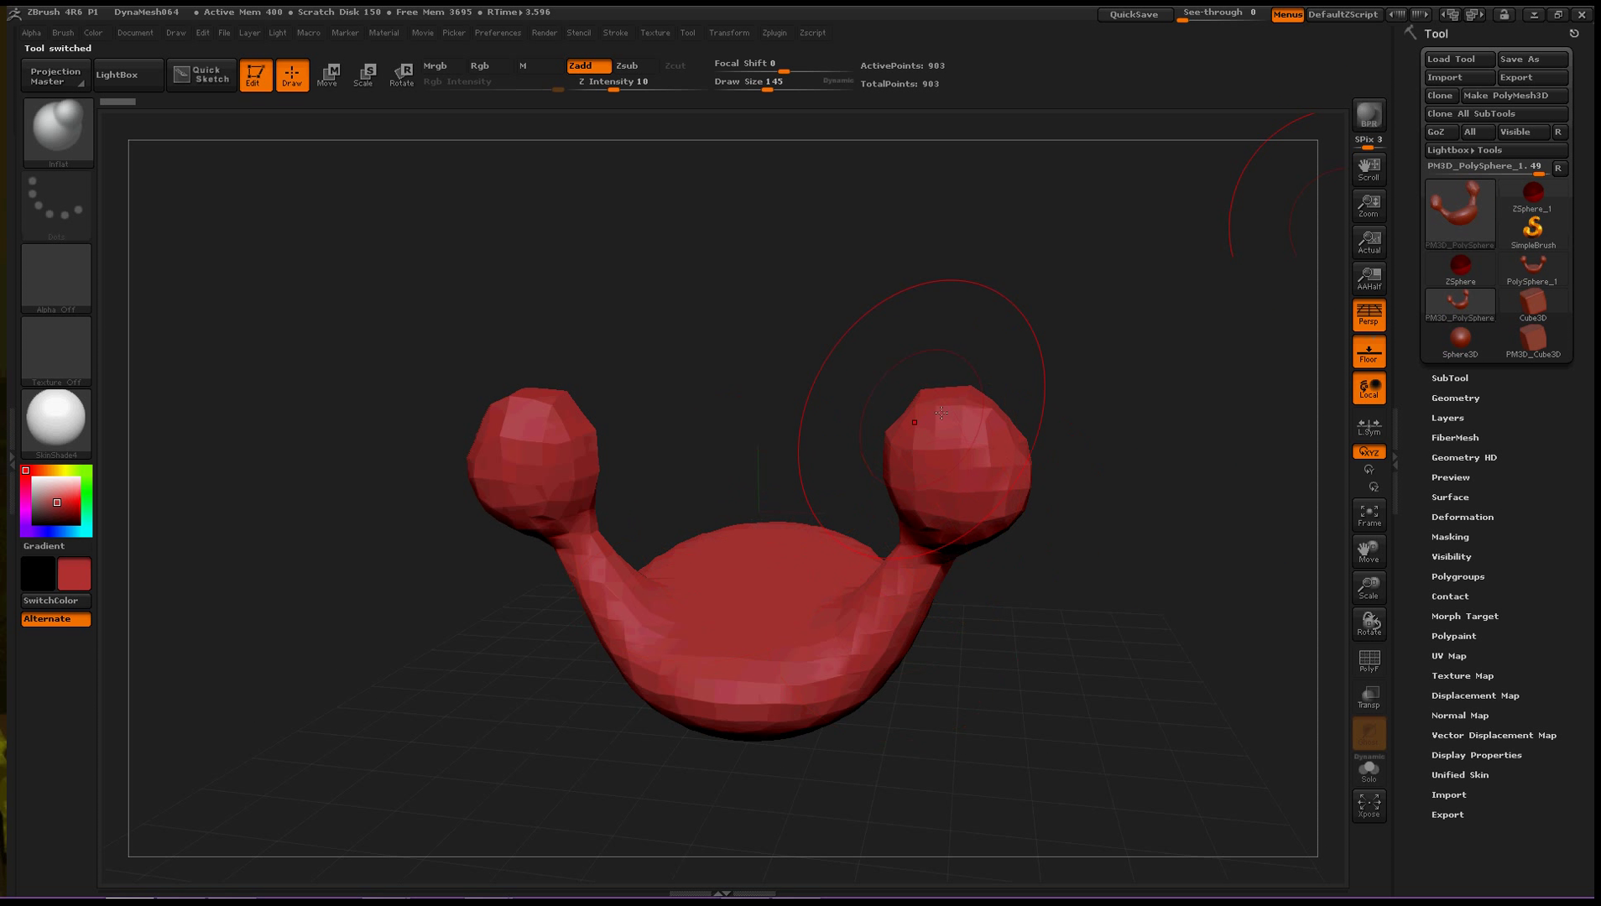
{"action": "left_click", "coordinate": [1534, 351]}
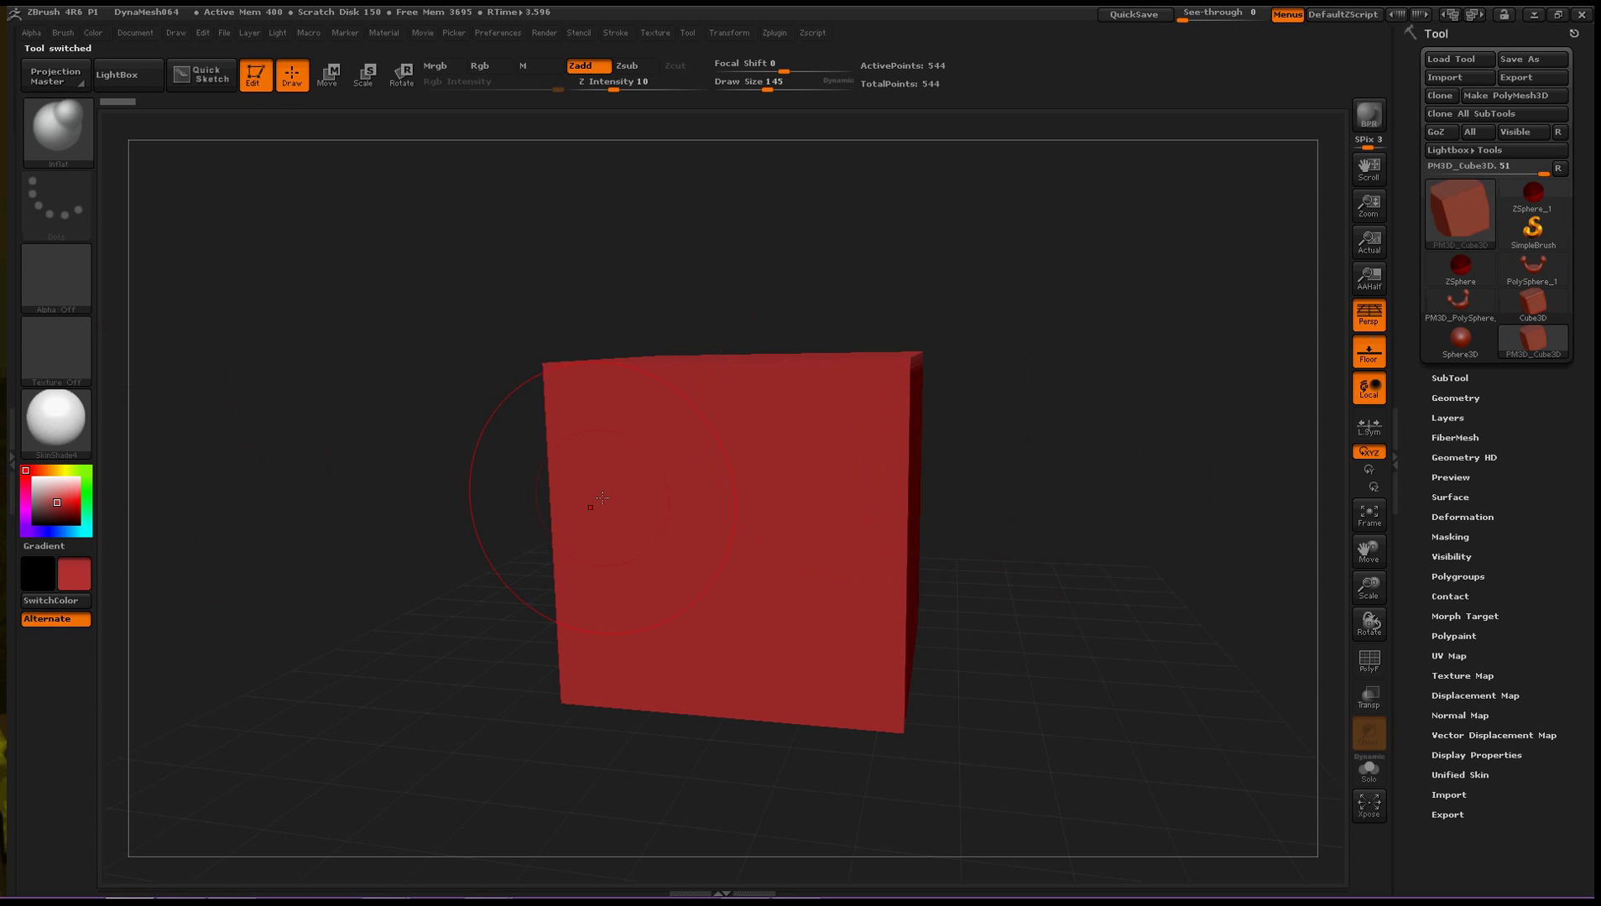
Open the Micro Mesh picker under Geometry > Modify Topology for the cube
{"action": "left_click", "coordinate": [1468, 401]}
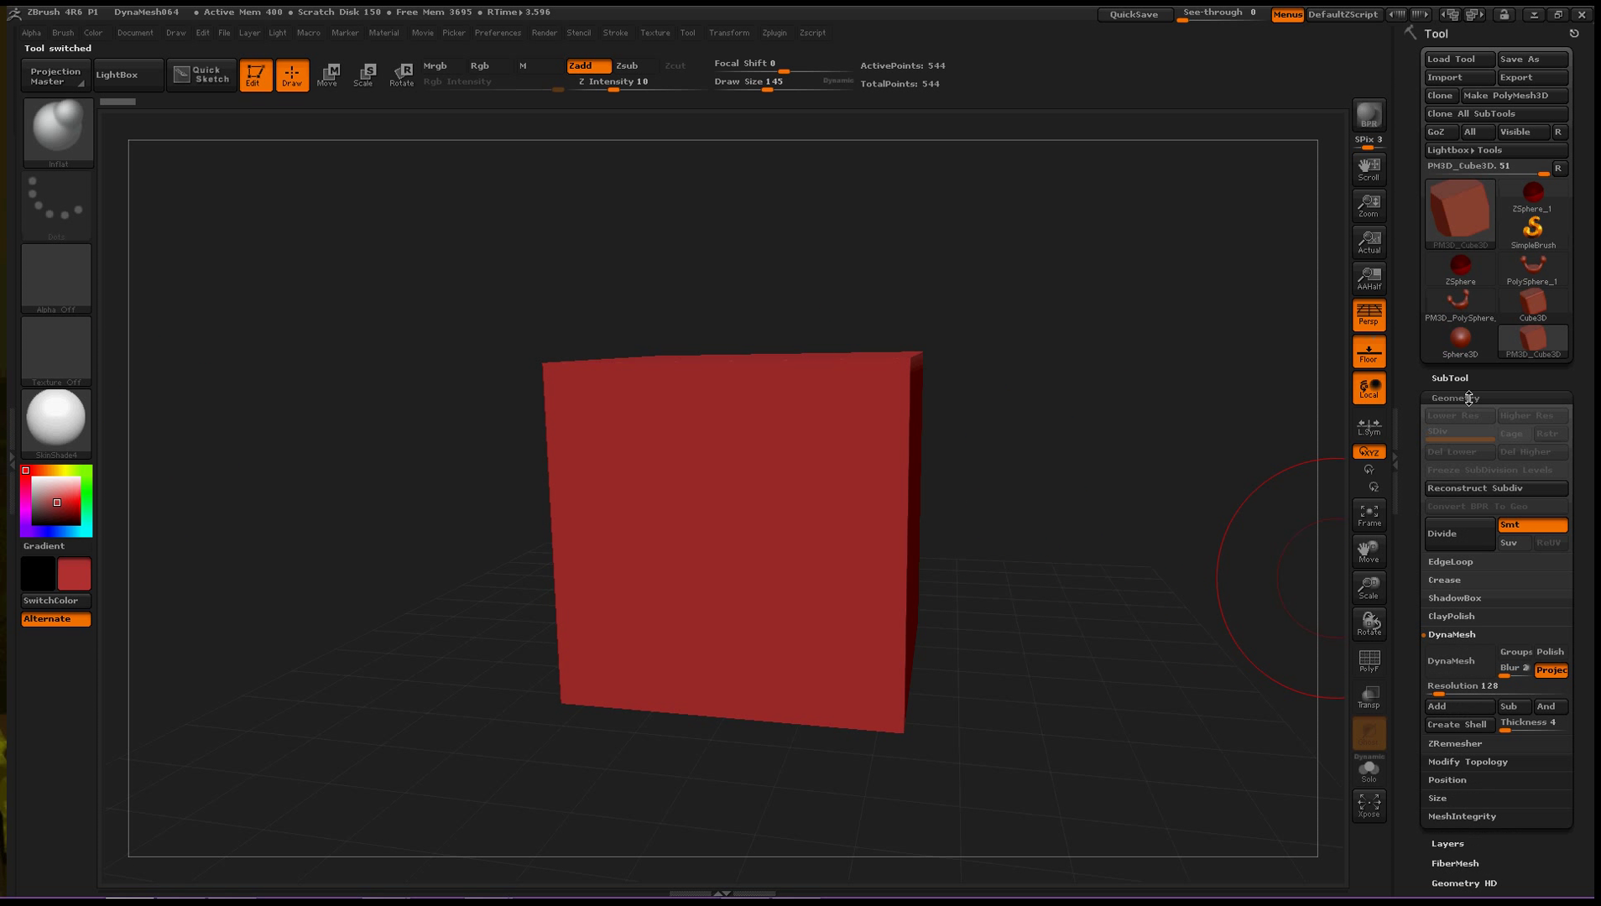
{"action": "left_click", "coordinate": [1453, 635]}
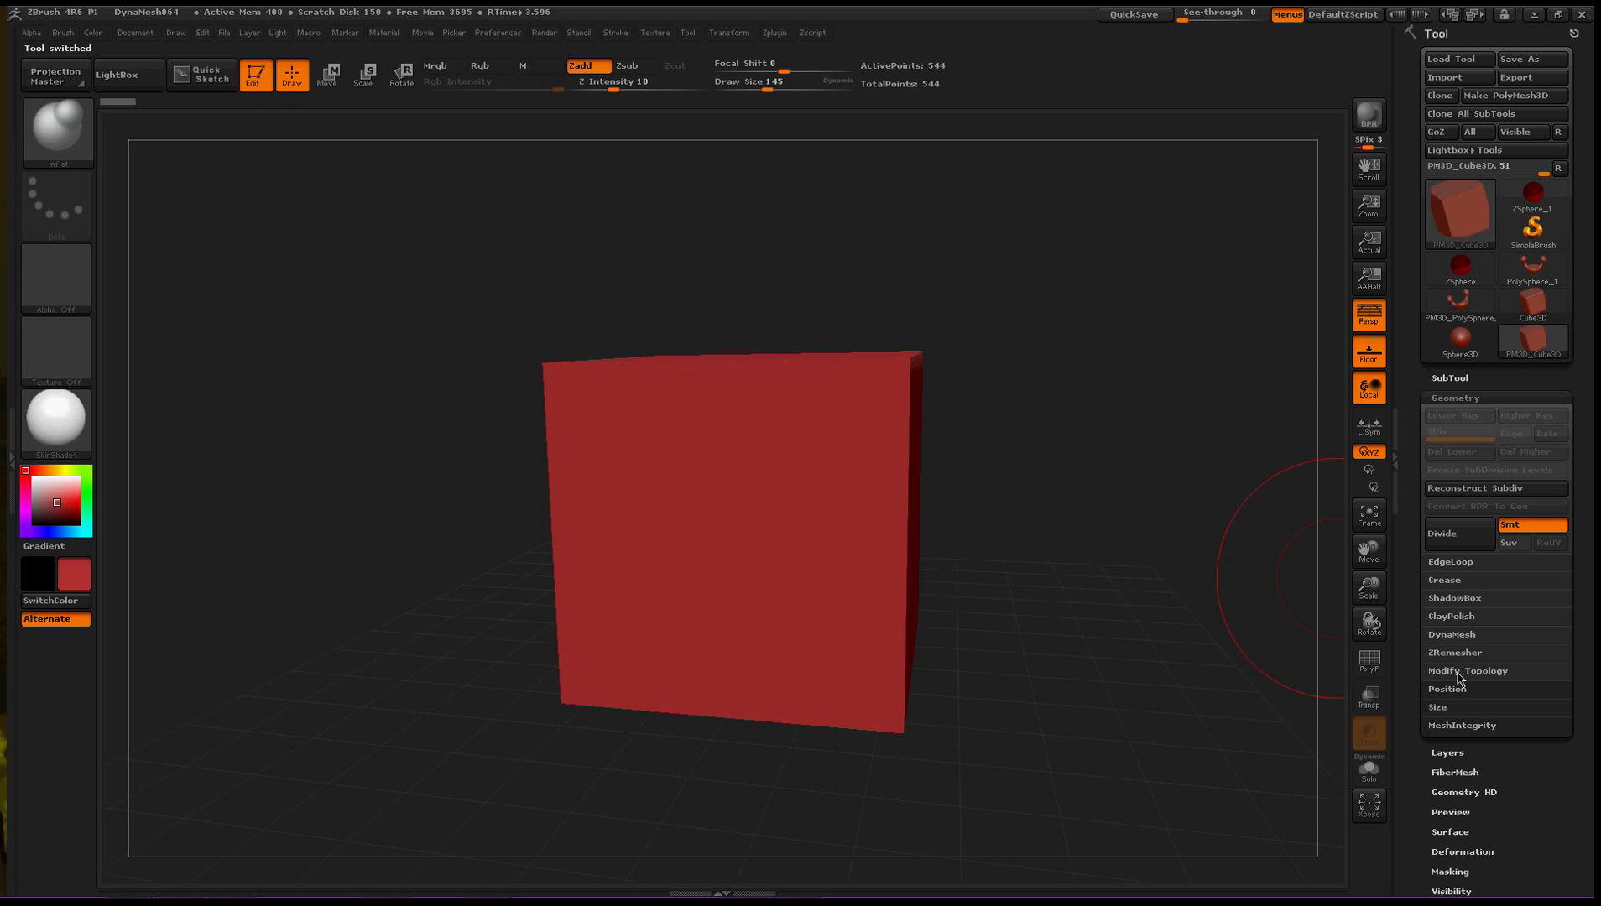
{"action": "left_click", "coordinate": [1459, 671]}
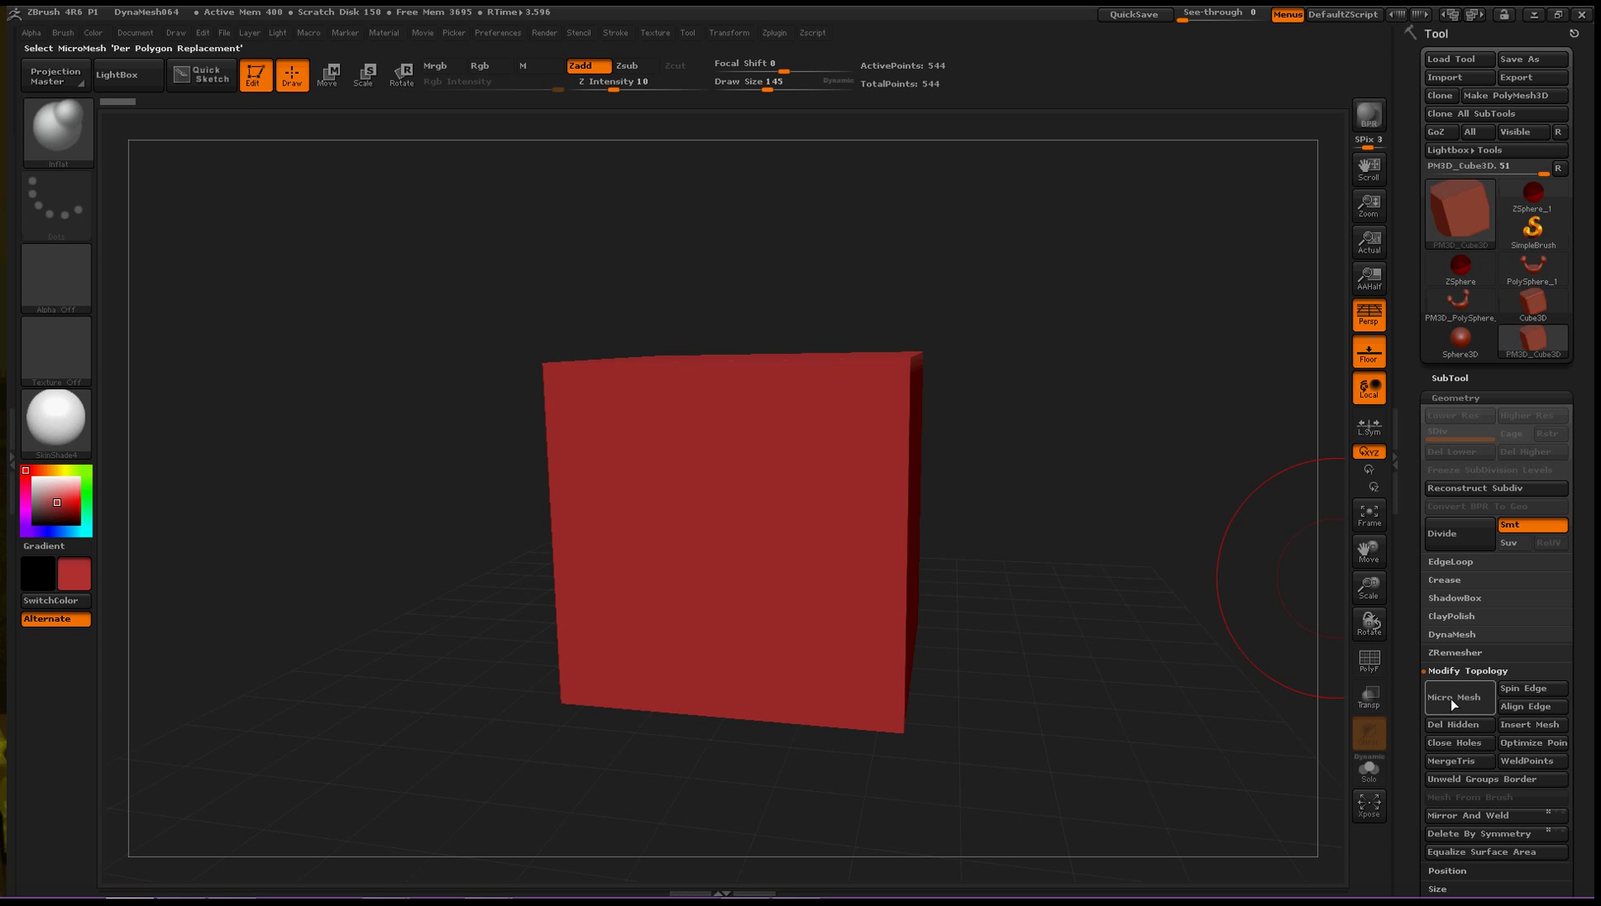
{"action": "left_click", "coordinate": [1466, 674]}
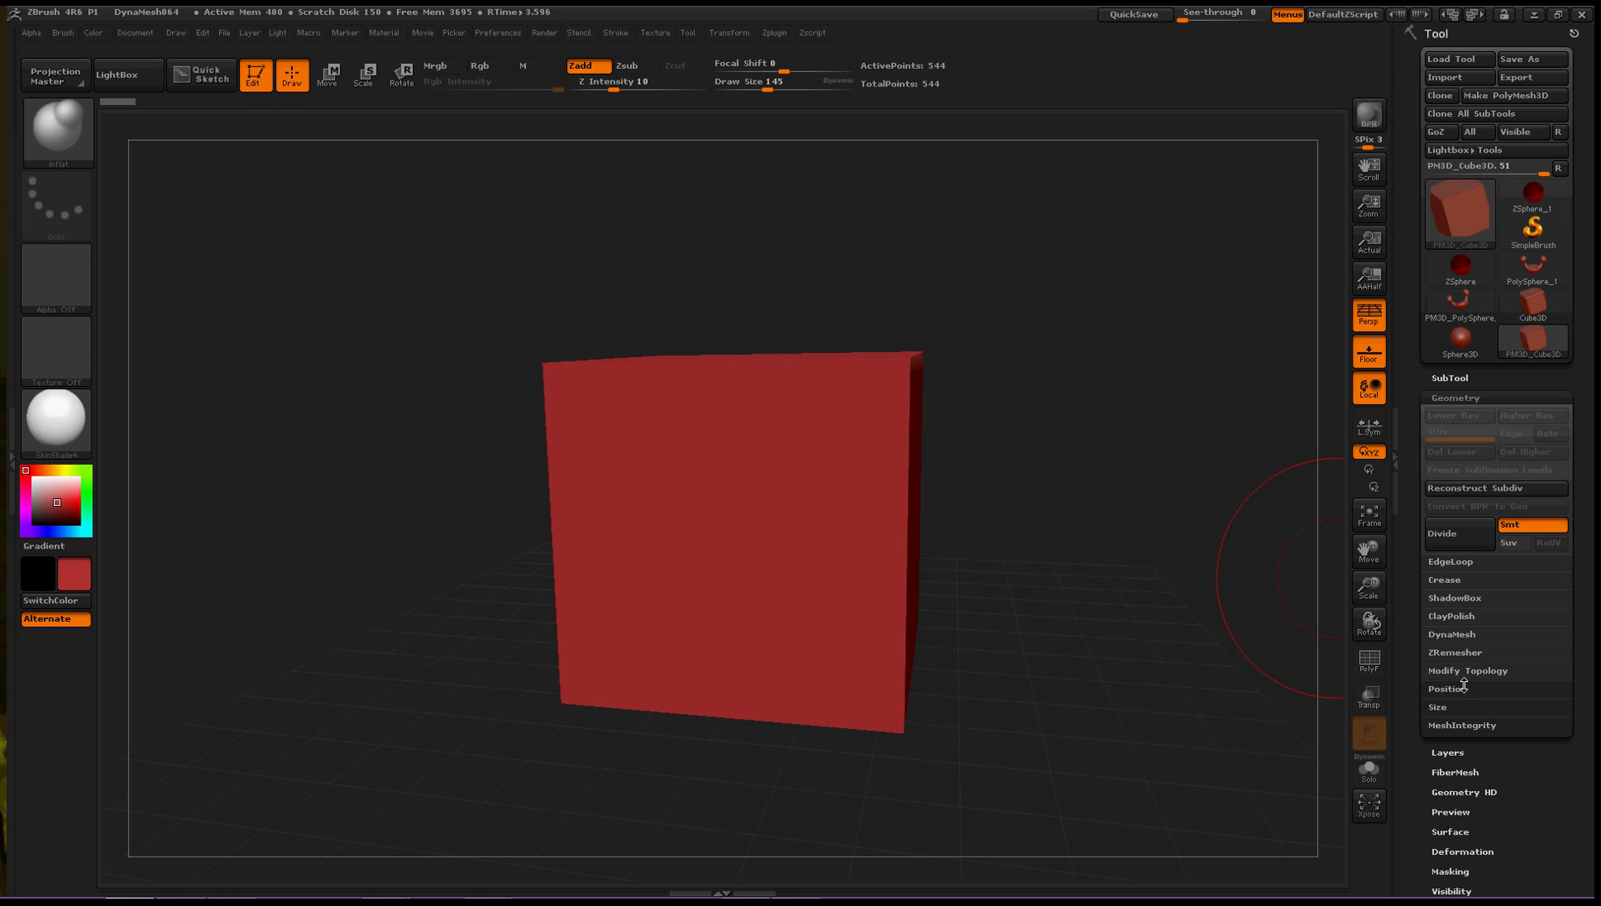
{"action": "left_click", "coordinate": [1487, 671]}
{"action": "left_click", "coordinate": [1463, 697]}
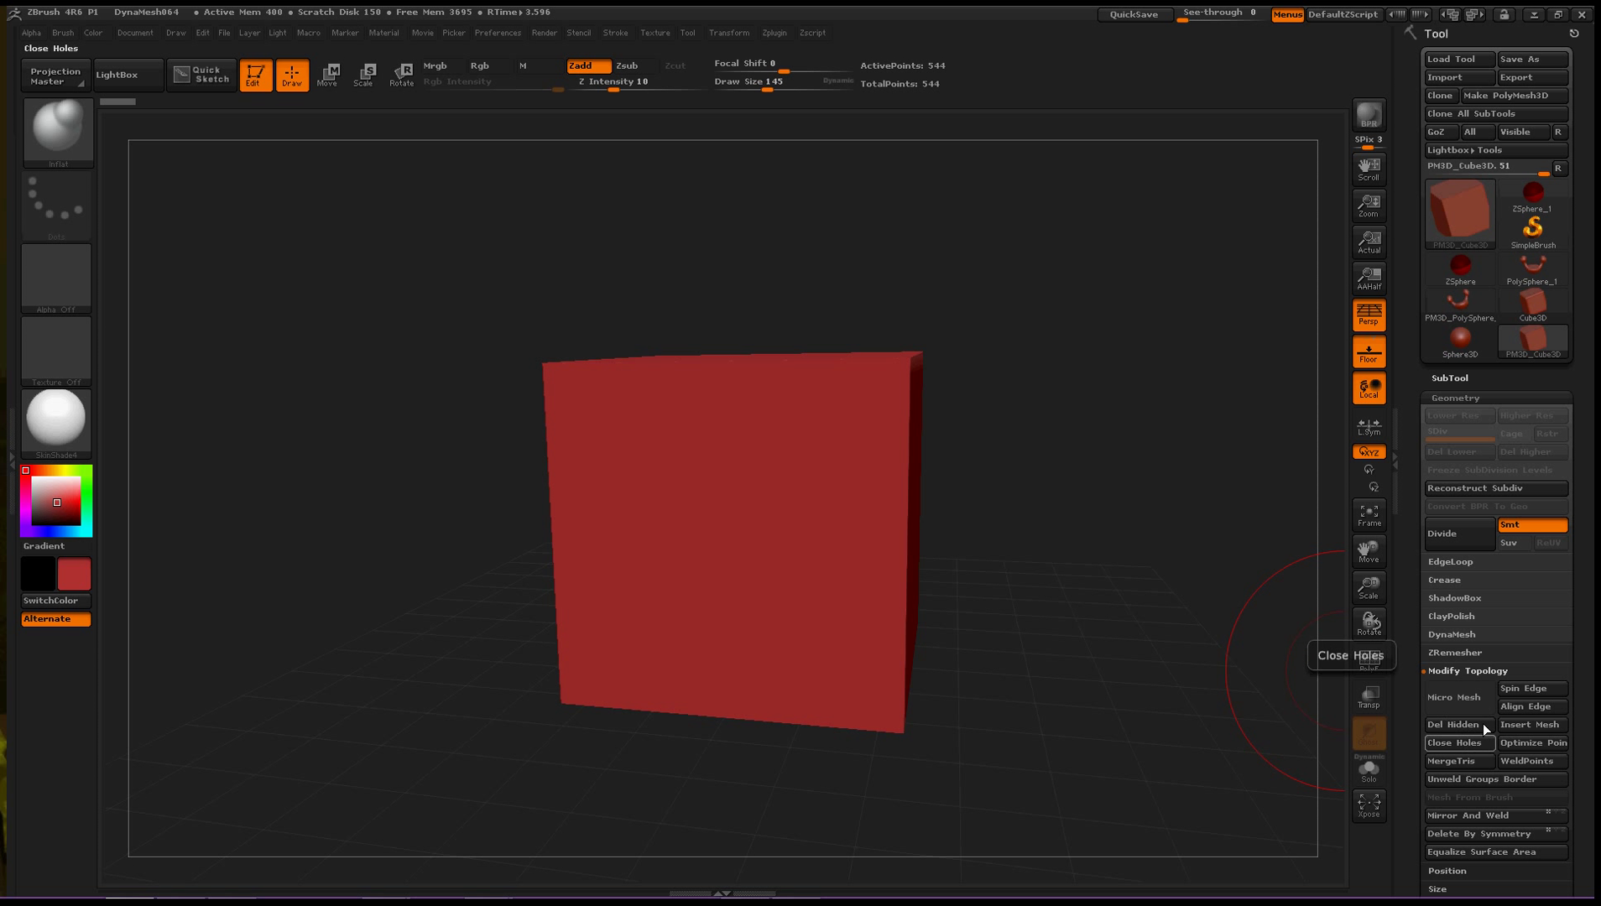
{"action": "left_click", "coordinate": [1462, 692]}
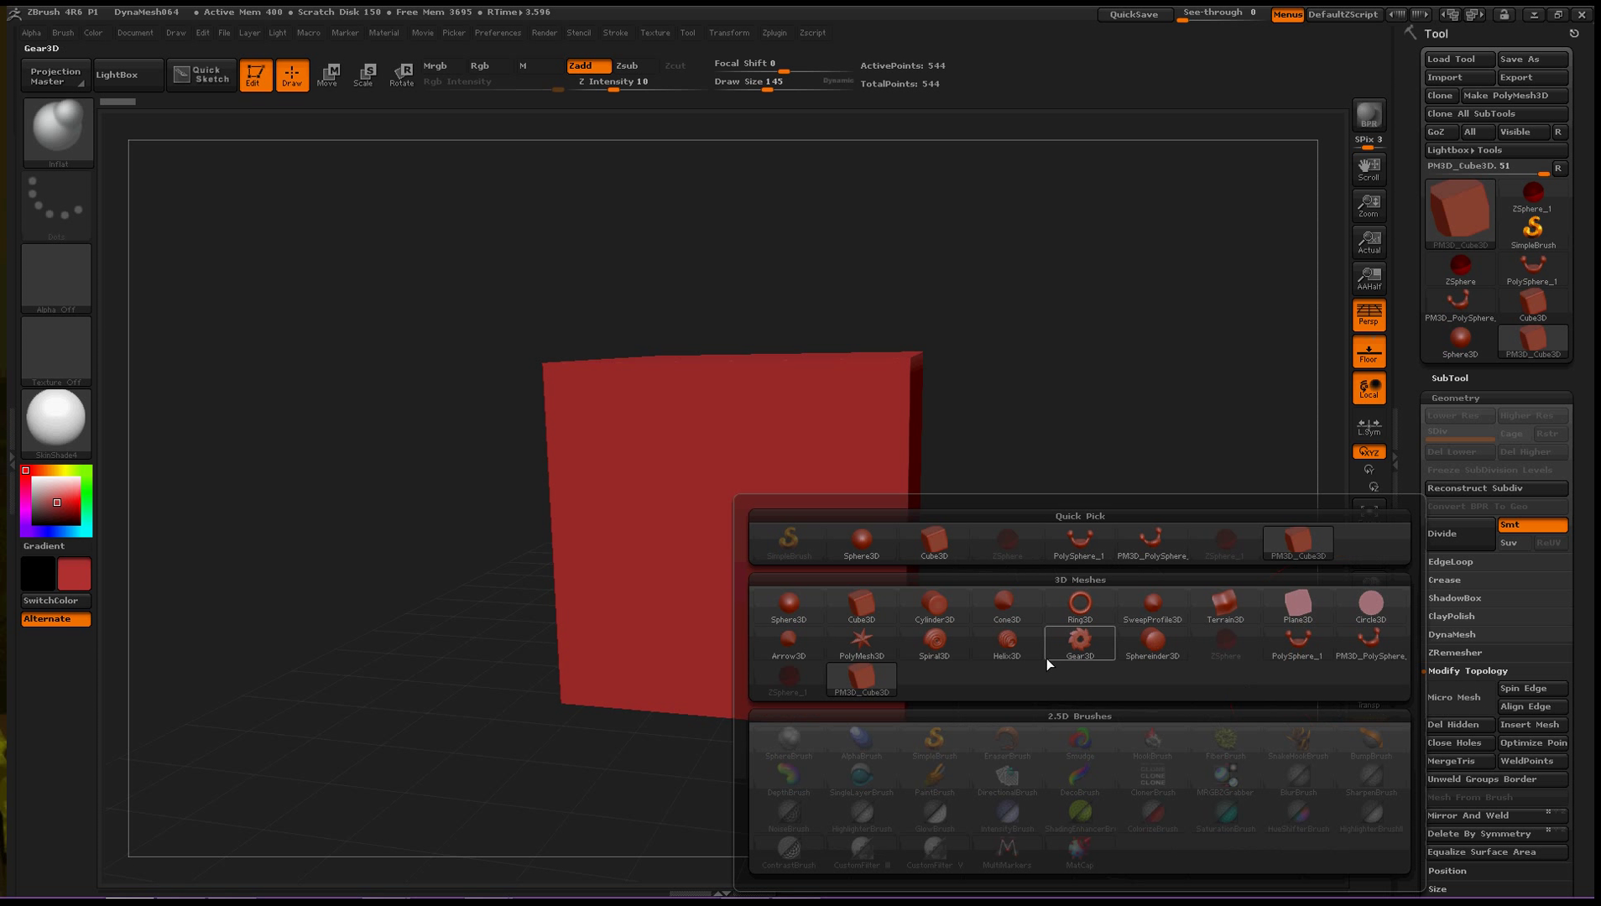
Choose PM3D_PolySphere_1 as the cube's MicroMesh shape
{"action": "mouse_move", "coordinate": [993, 639]}
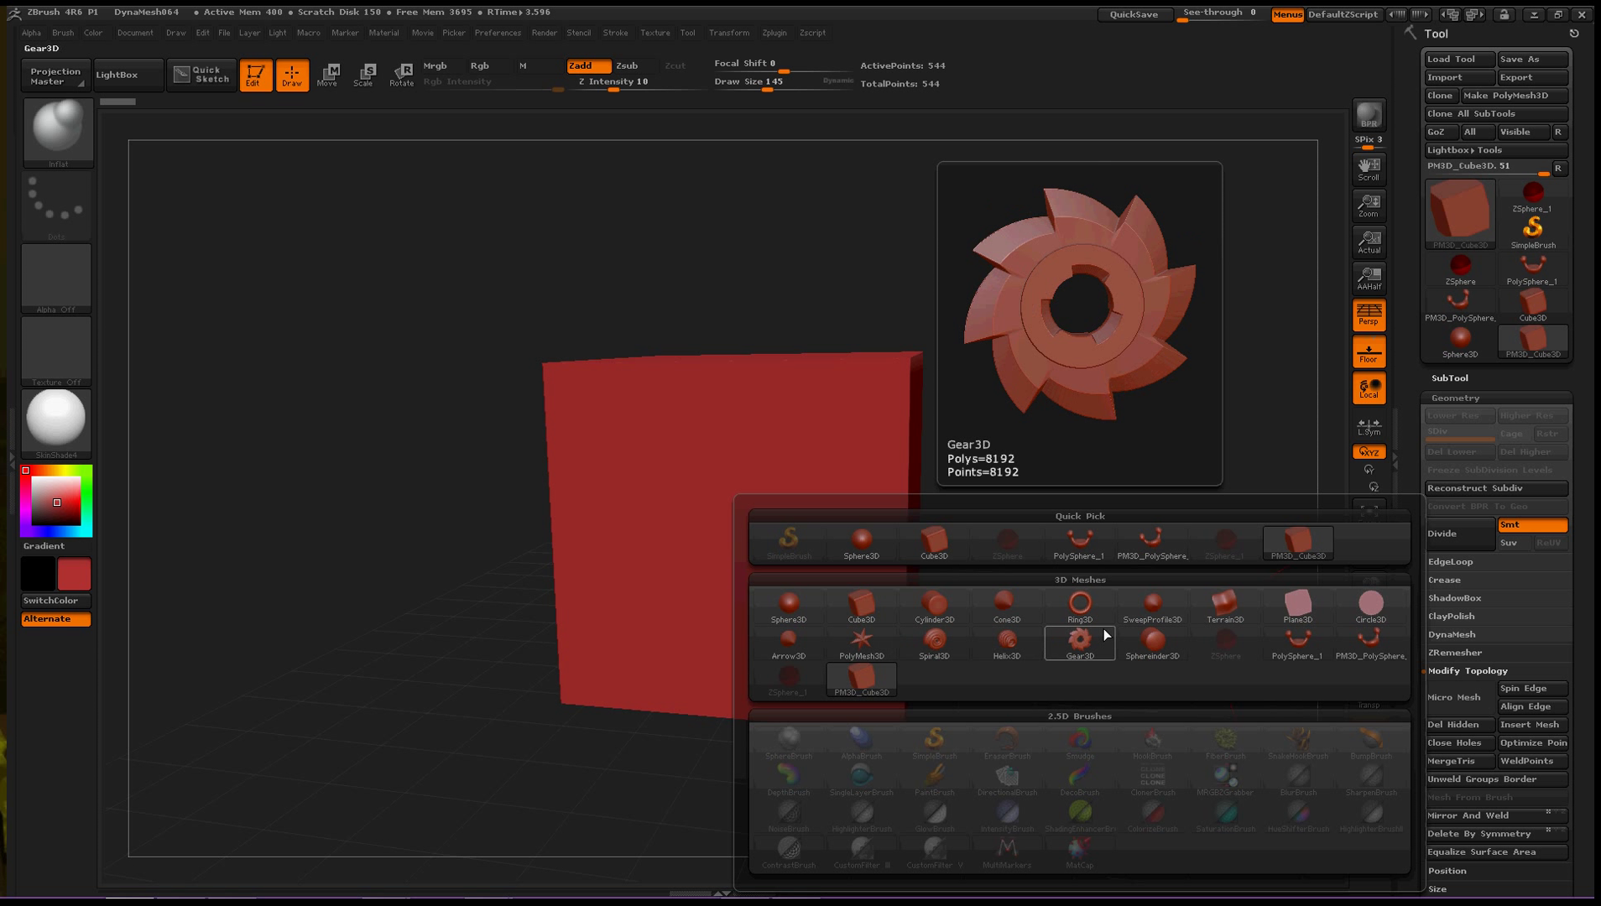
{"action": "mouse_move", "coordinate": [1366, 646]}
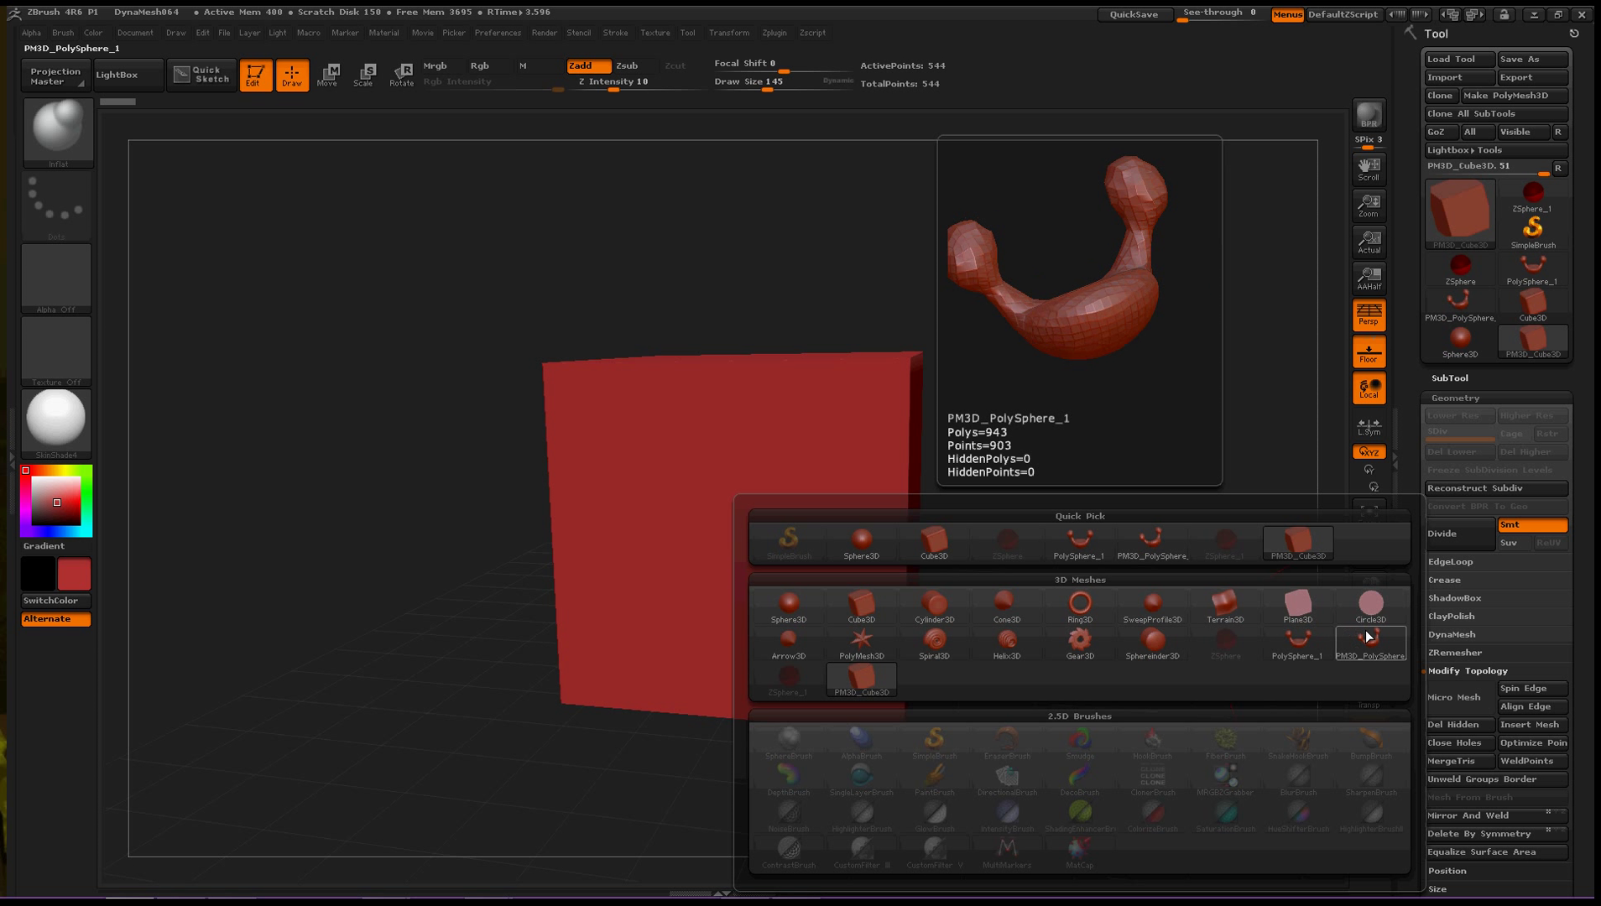
{"action": "left_click", "coordinate": [1361, 644]}
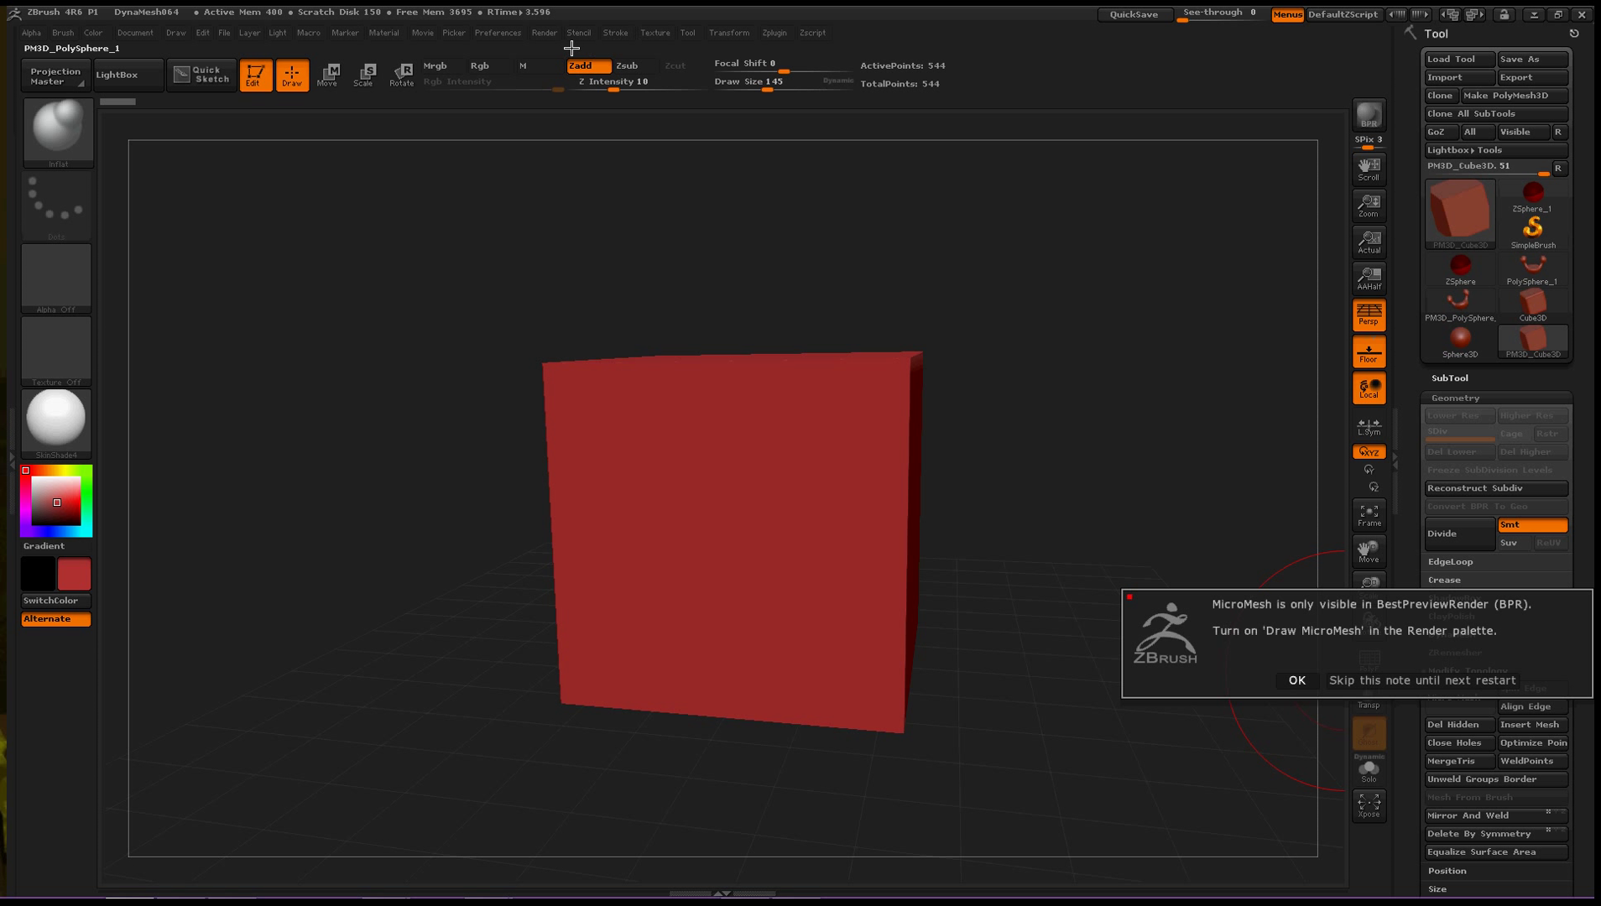
Dismiss the BPR notice and turn on Draw MicroMesh in Render Properties
{"action": "left_click", "coordinate": [1294, 679]}
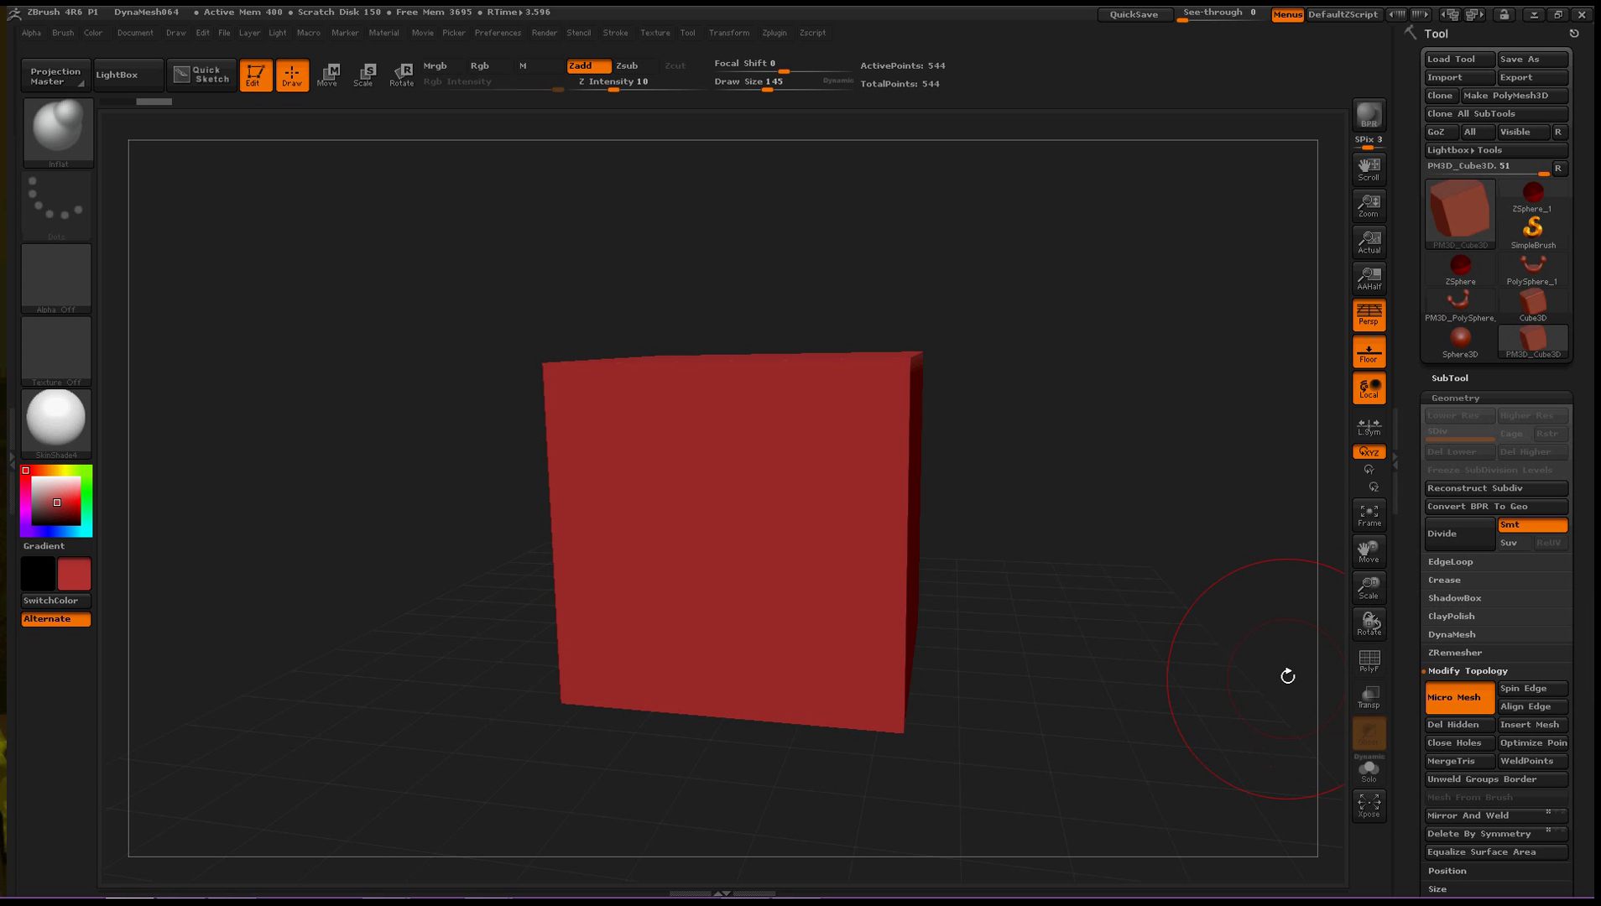
{"action": "left_click", "coordinate": [545, 34]}
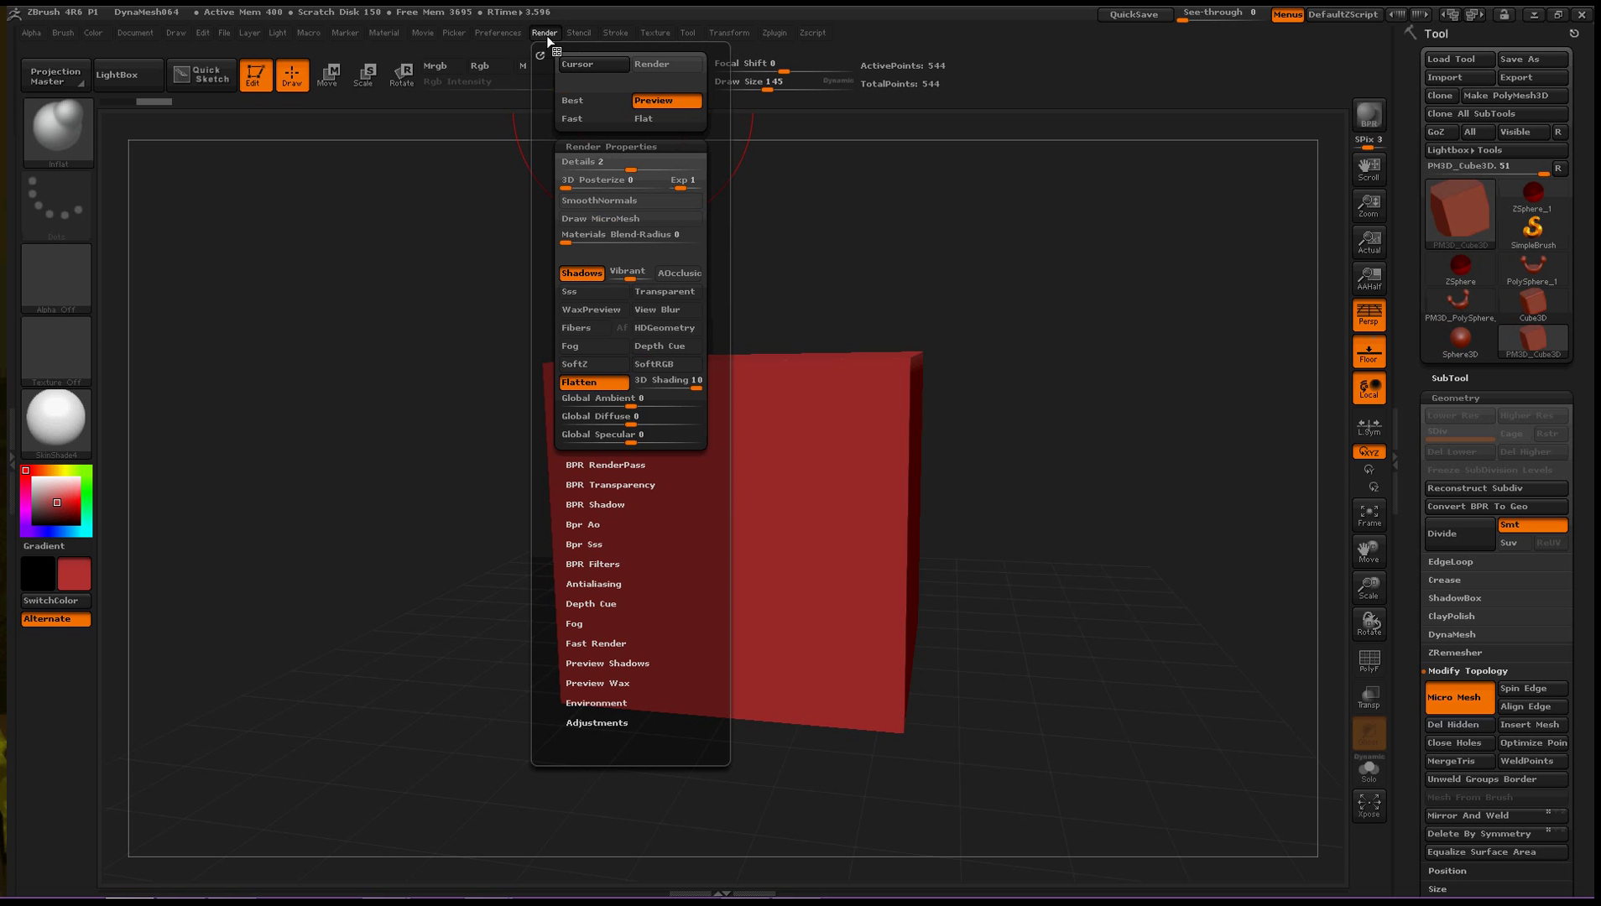
{"action": "left_click", "coordinate": [599, 146]}
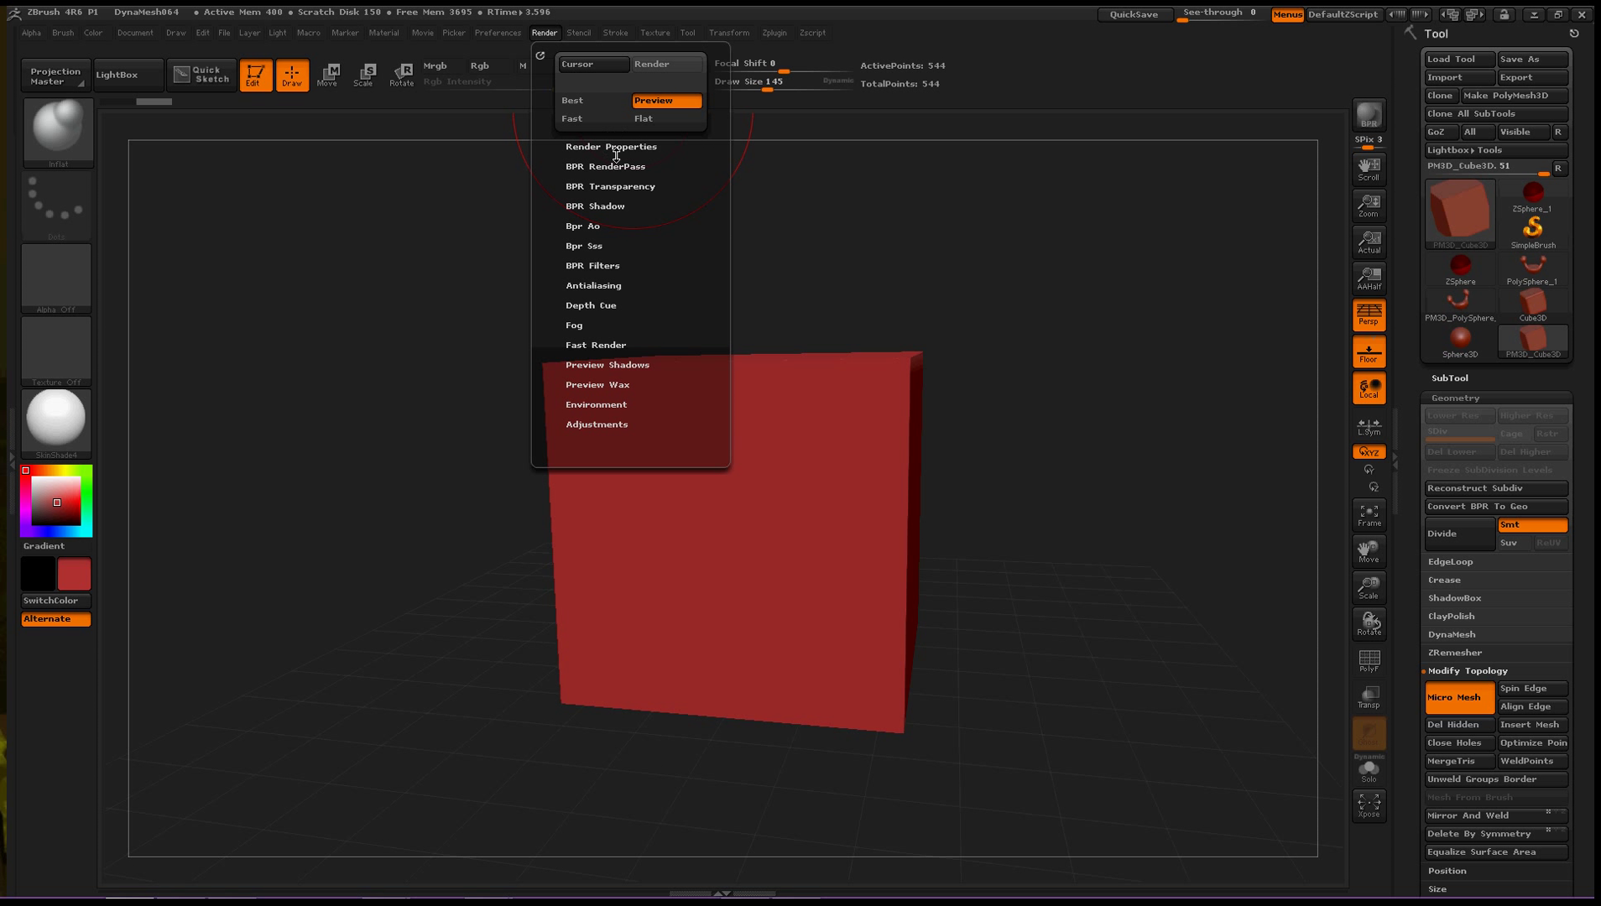
{"action": "left_click", "coordinate": [624, 144]}
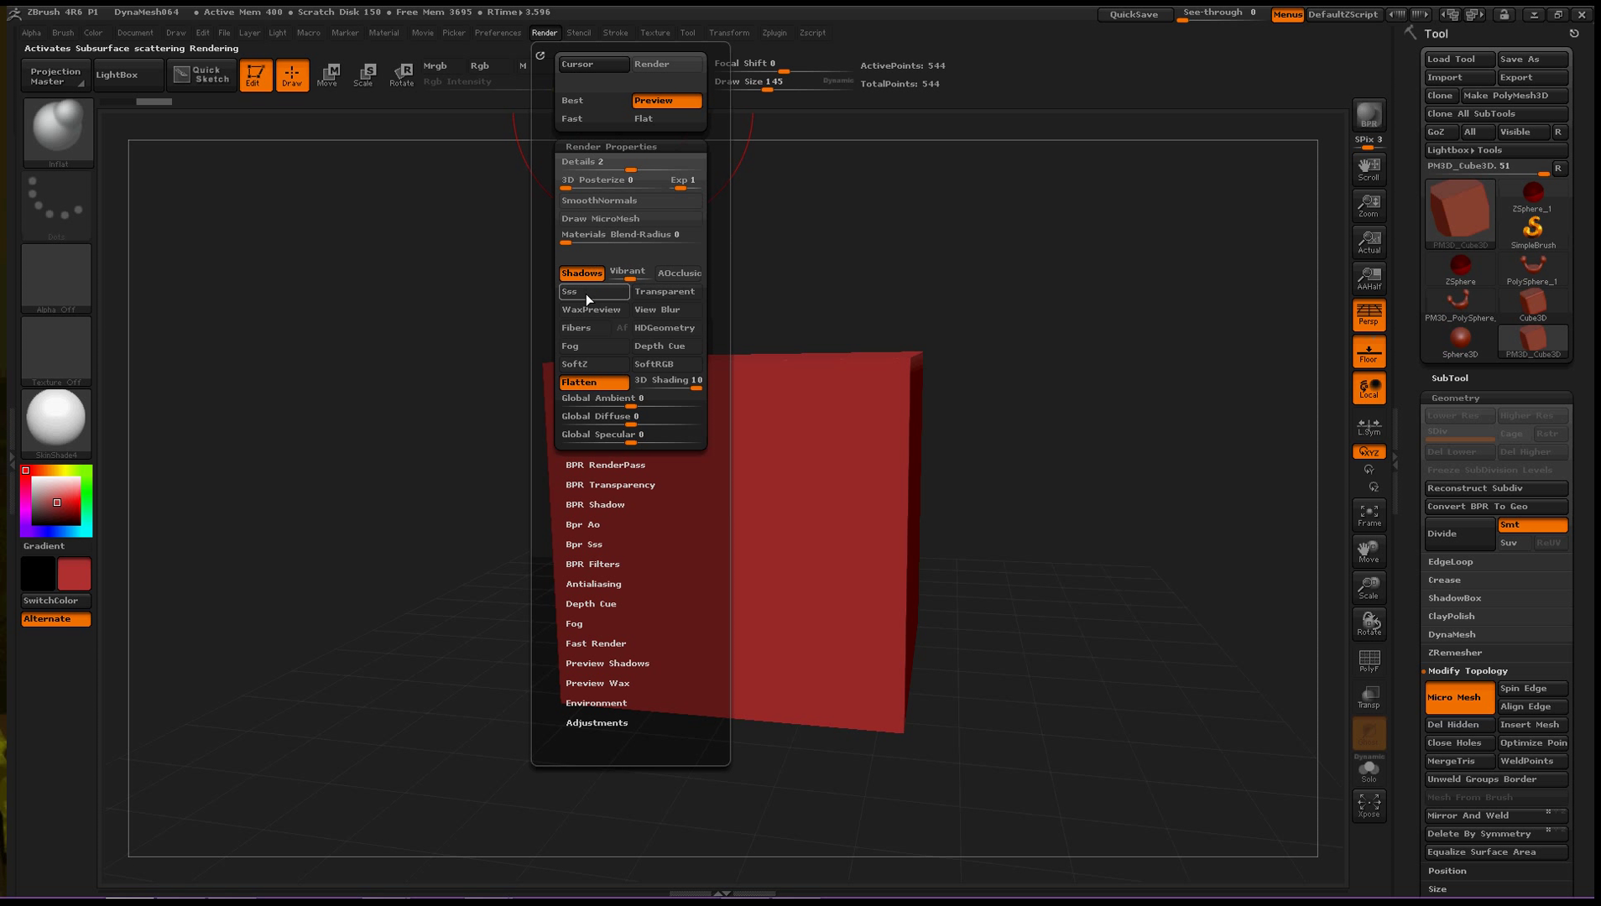
{"action": "left_click", "coordinate": [601, 219]}
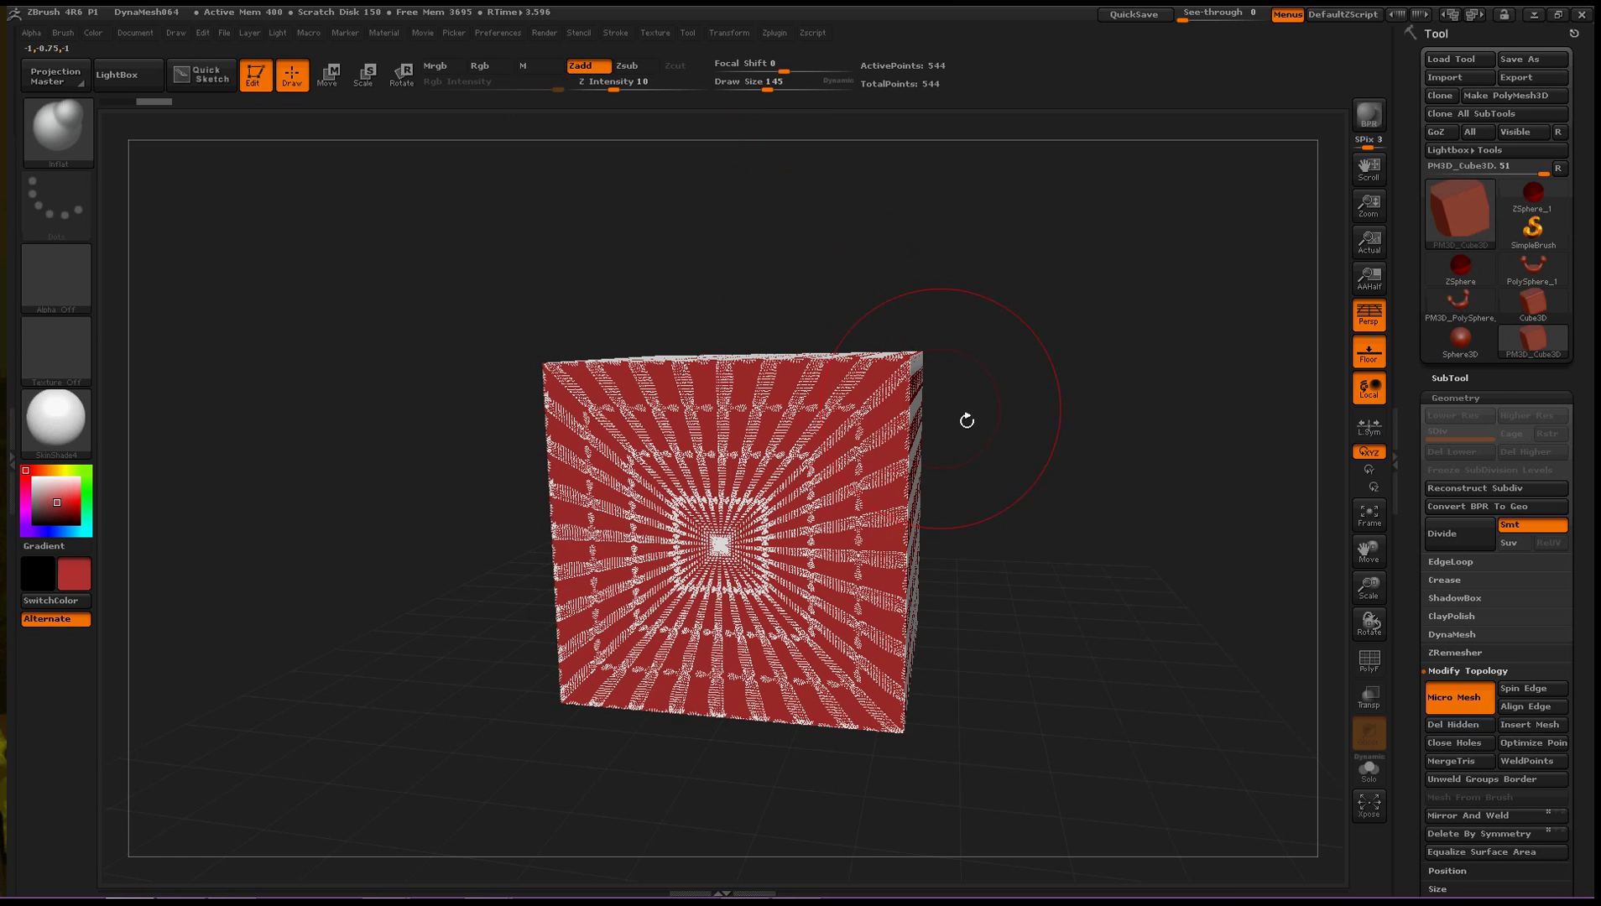
Orbit the cube to a three-quarter view showing the MicroMesh copies on its top and front
{"action": "left_click_drag", "start_coordinate": [1015, 453], "coordinate": [1058, 482]}
{"action": "left_click_drag", "start_coordinate": [1166, 333], "coordinate": [1153, 435]}
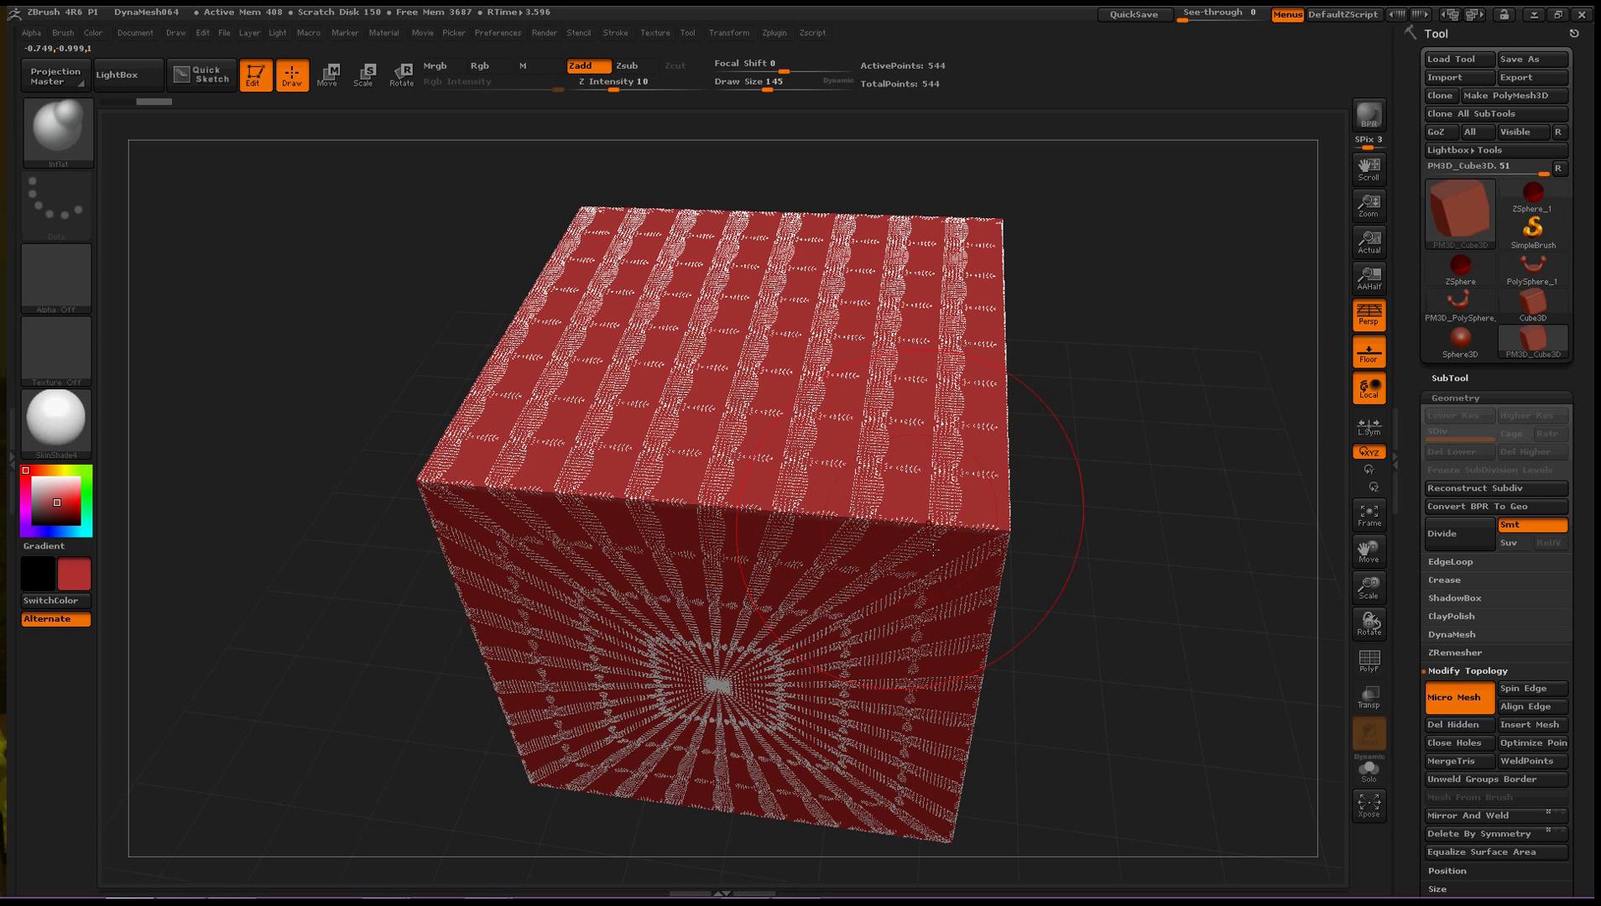
Try another mesh as the cube's MicroMesh shape, then restore PM3D_PolySphere_1 and orbit to the front
{"action": "left_click", "coordinate": [1439, 699]}
{"action": "left_click", "coordinate": [934, 642]}
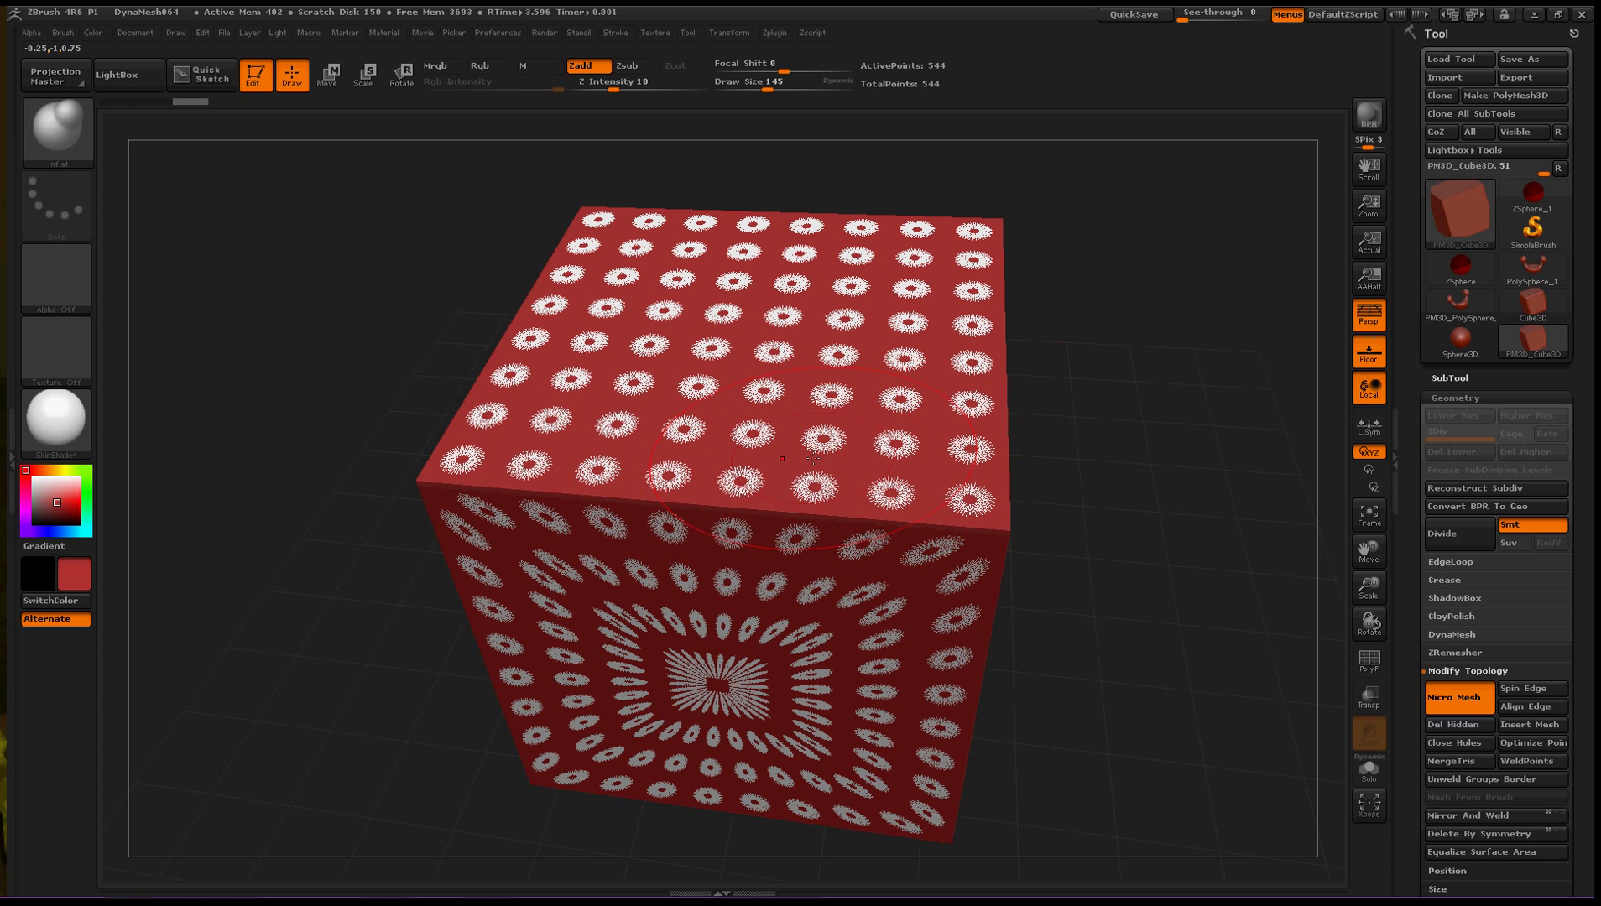
{"action": "left_click", "coordinate": [1451, 697]}
{"action": "left_click", "coordinate": [1445, 694]}
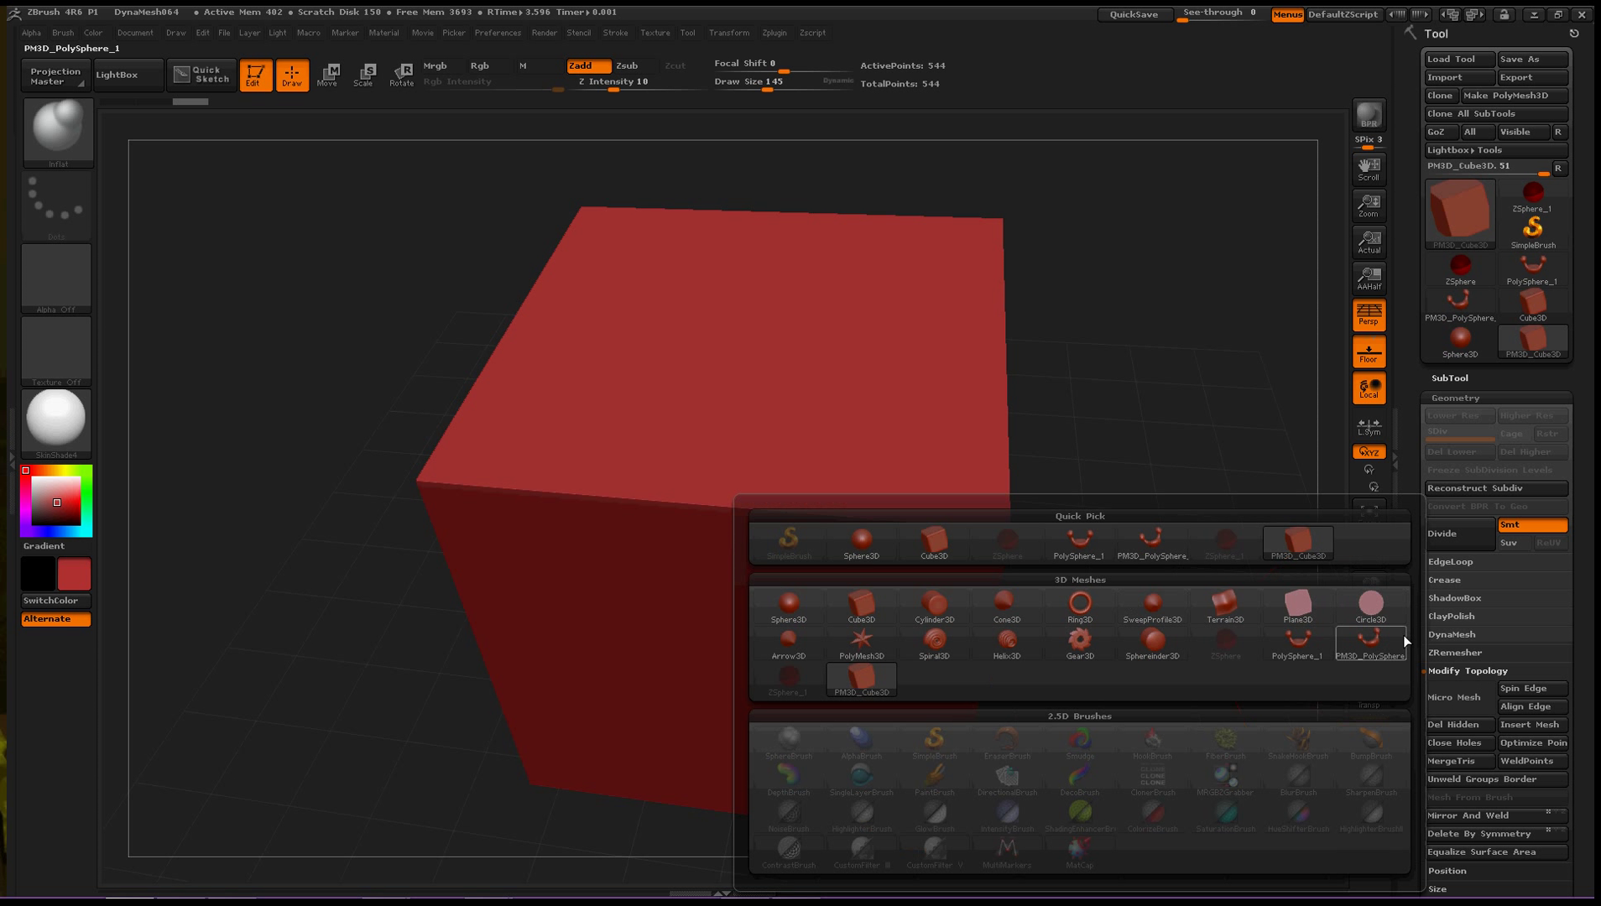
{"action": "left_click", "coordinate": [1369, 644]}
{"action": "left_click_drag", "start_coordinate": [1150, 463], "coordinate": [1157, 401]}
{"action": "mouse_move", "coordinate": [1175, 339]}
{"action": "left_mouse_down"}
{"action": "mouse_move", "coordinate": [1155, 314]}
{"action": "mouse_move", "coordinate": [1180, 353]}
{"action": "left_mouse_up"}
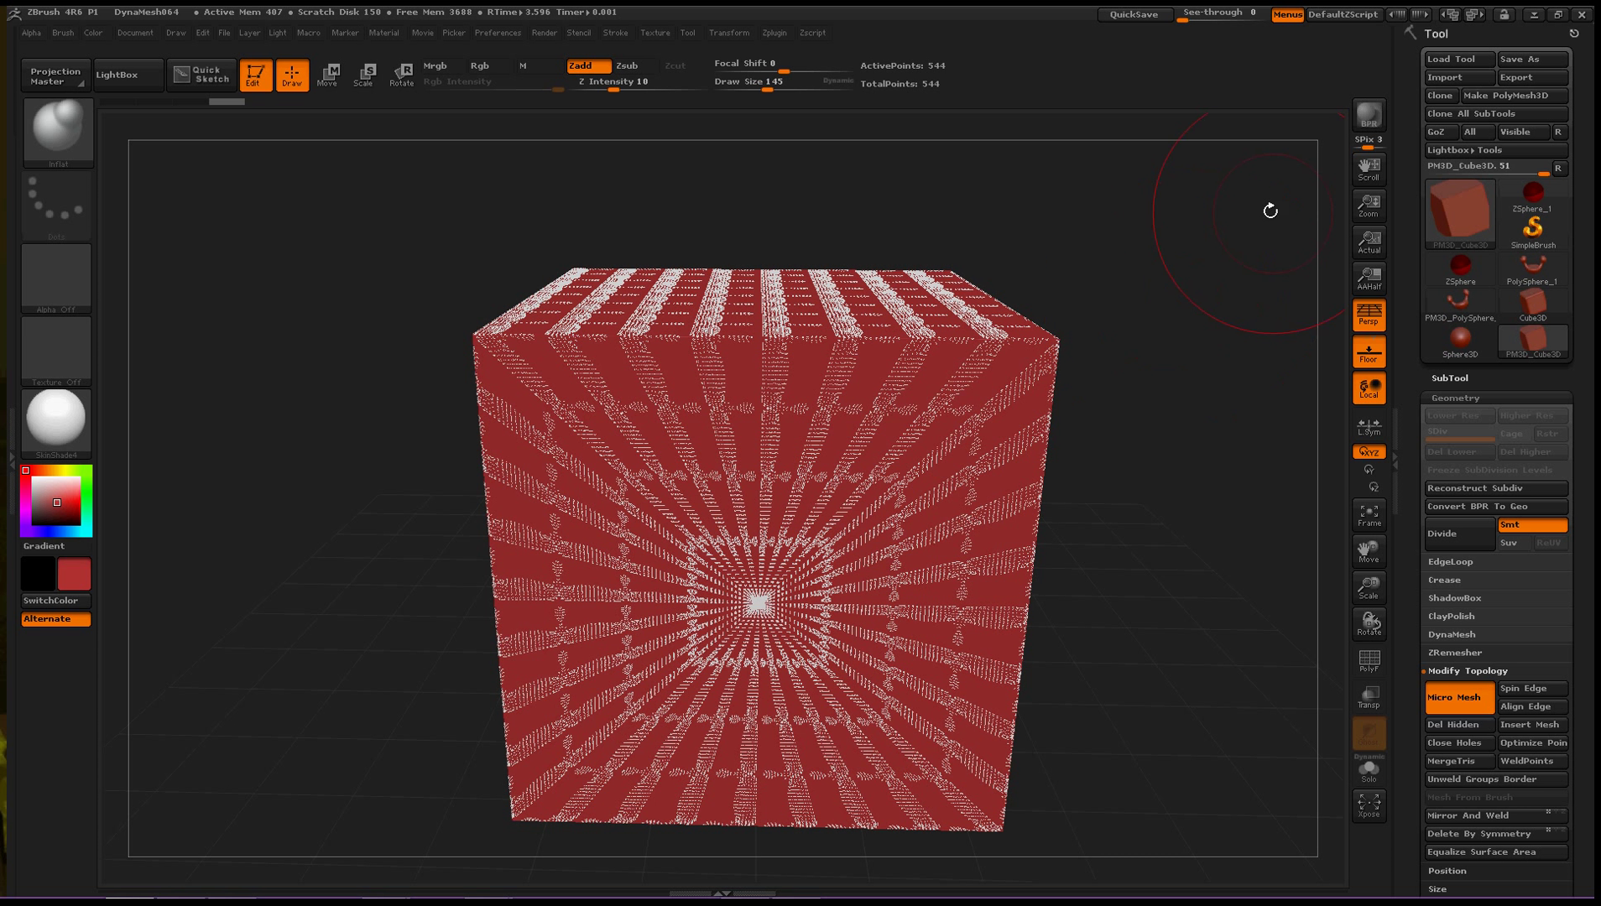
Run a Best Preview Render to show solid 3D PolySphere copies on every face
{"action": "left_click", "coordinate": [1370, 122]}
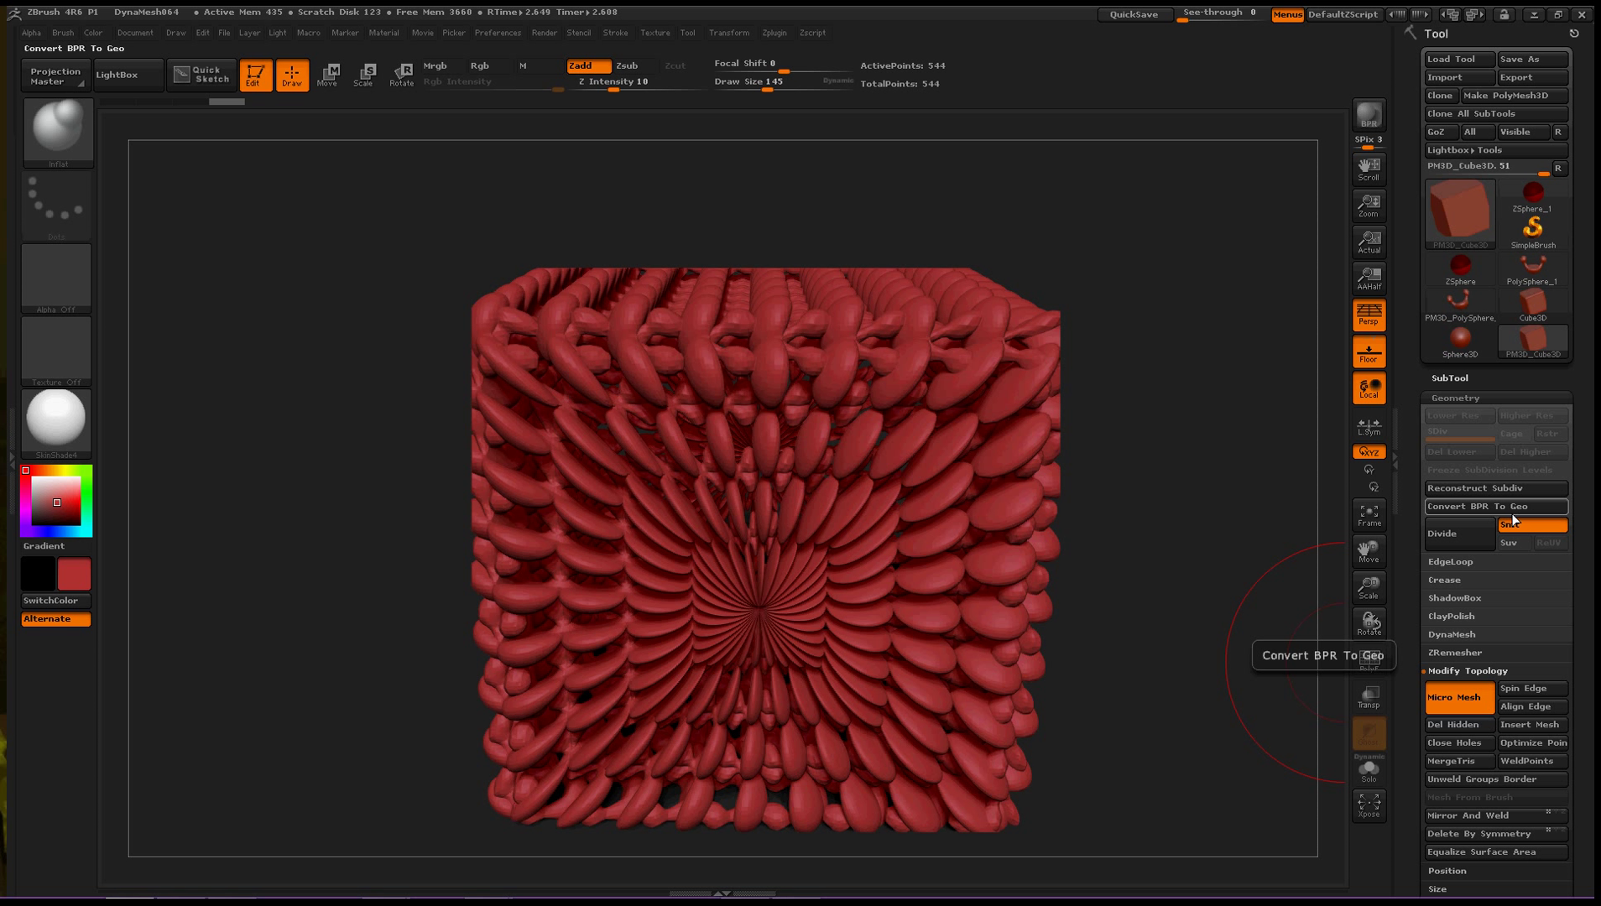
Convert the BPR MicroMesh to 462,336-point geometry and ready a Move brush at Draw Size 530
{"action": "left_click", "coordinate": [1454, 506]}
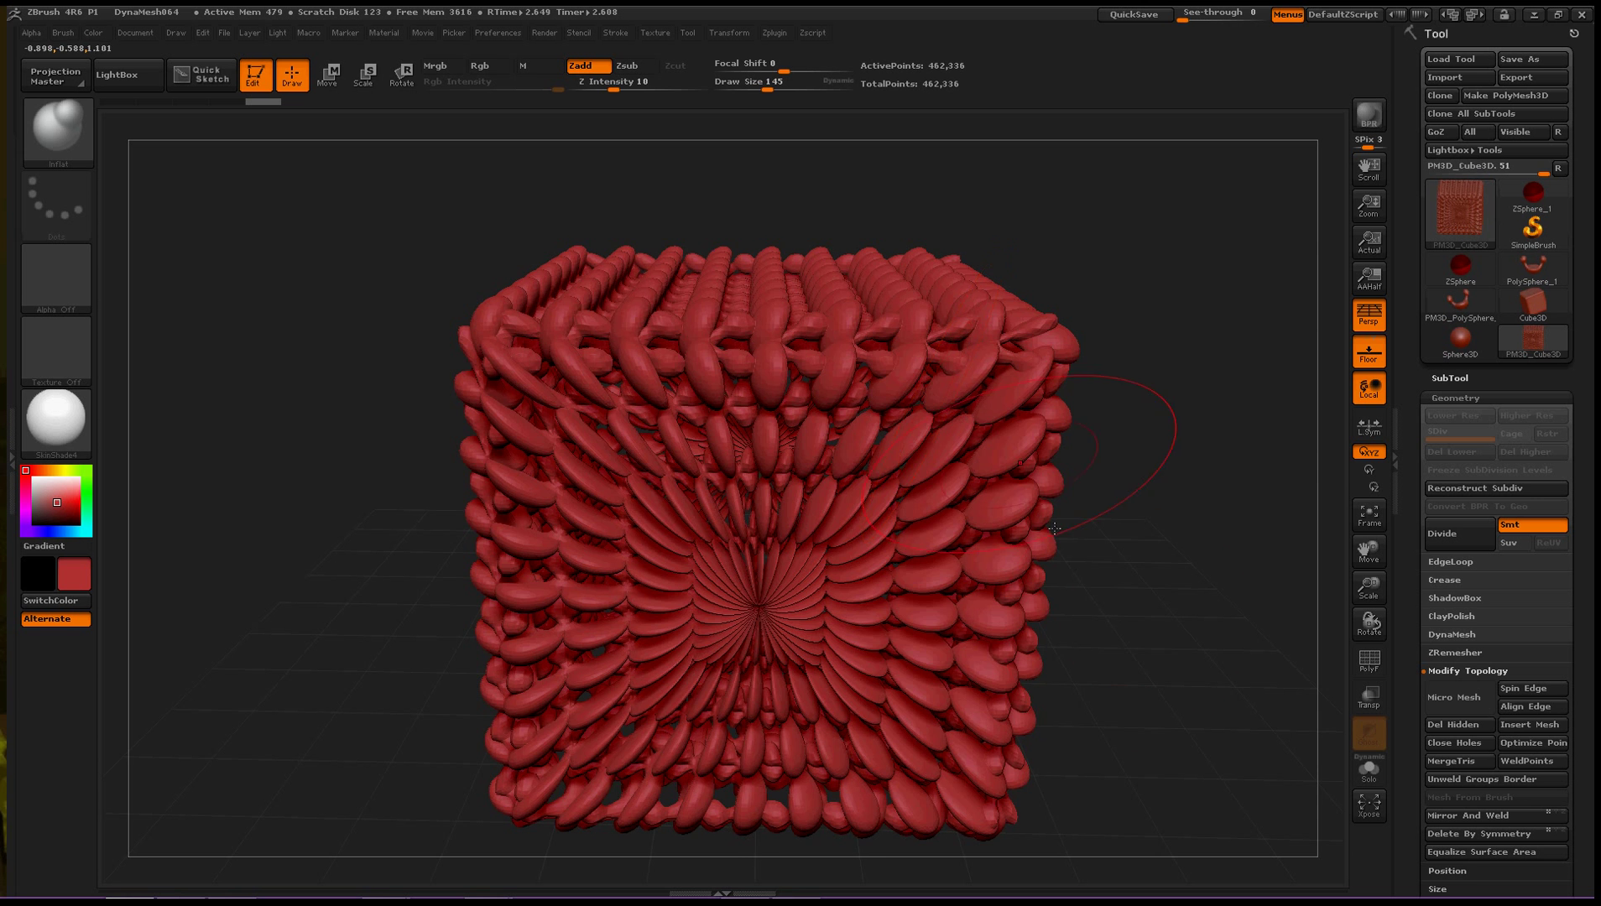
{"action": "left_click_drag", "start_coordinate": [1159, 601], "coordinate": [1143, 424]}
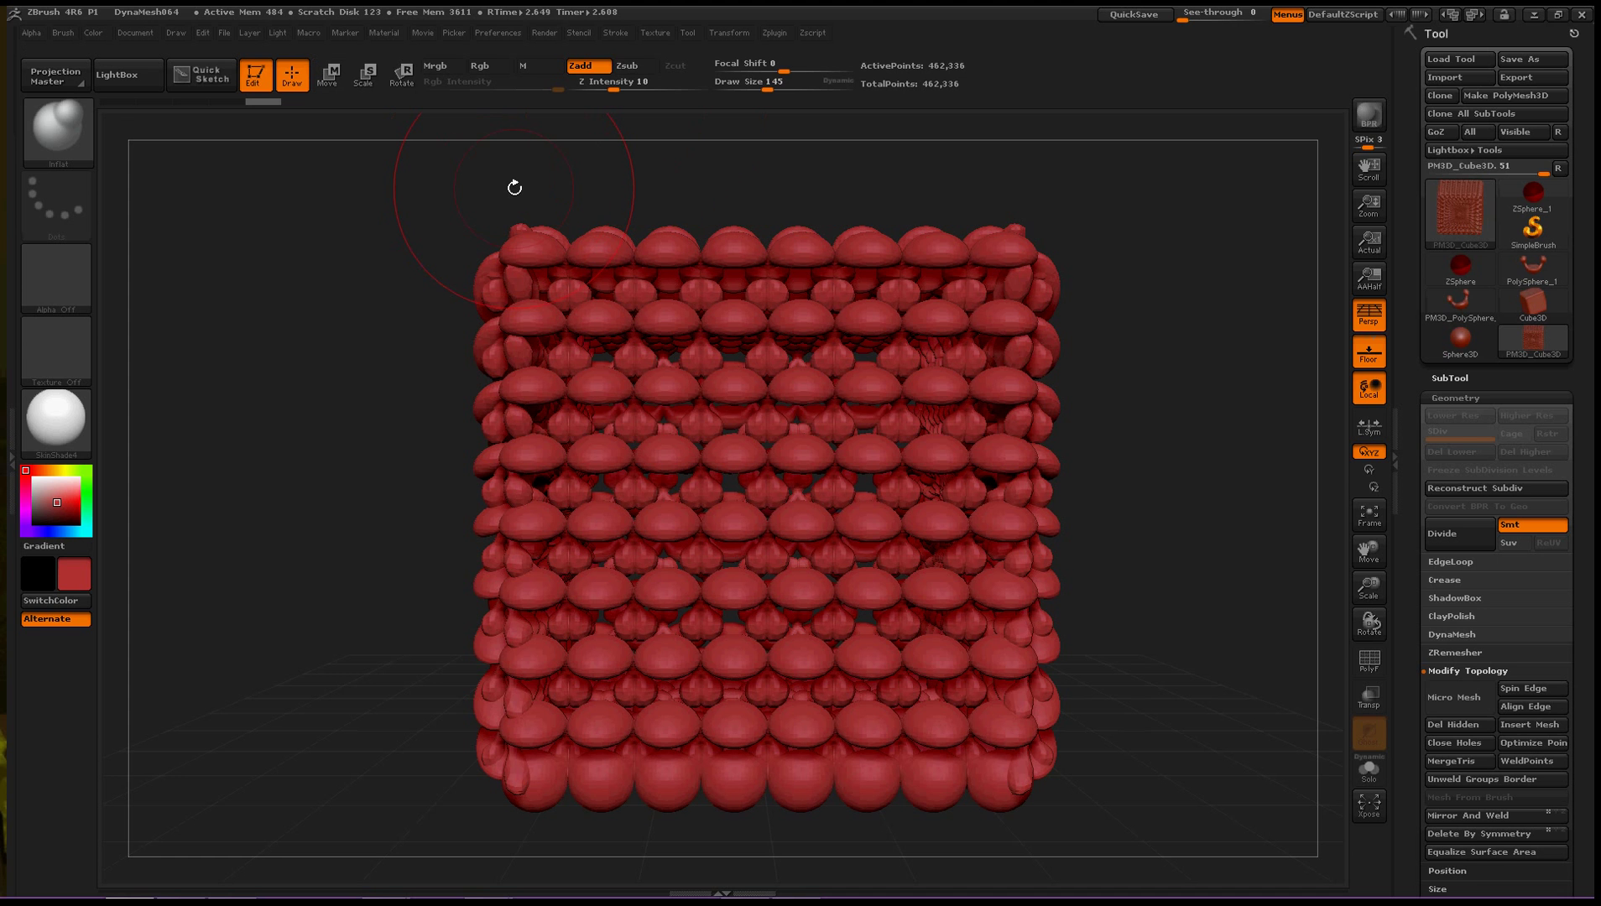
{"action": "key", "text": "b"}
{"action": "key", "text": "m"}
{"action": "key", "text": "v"}
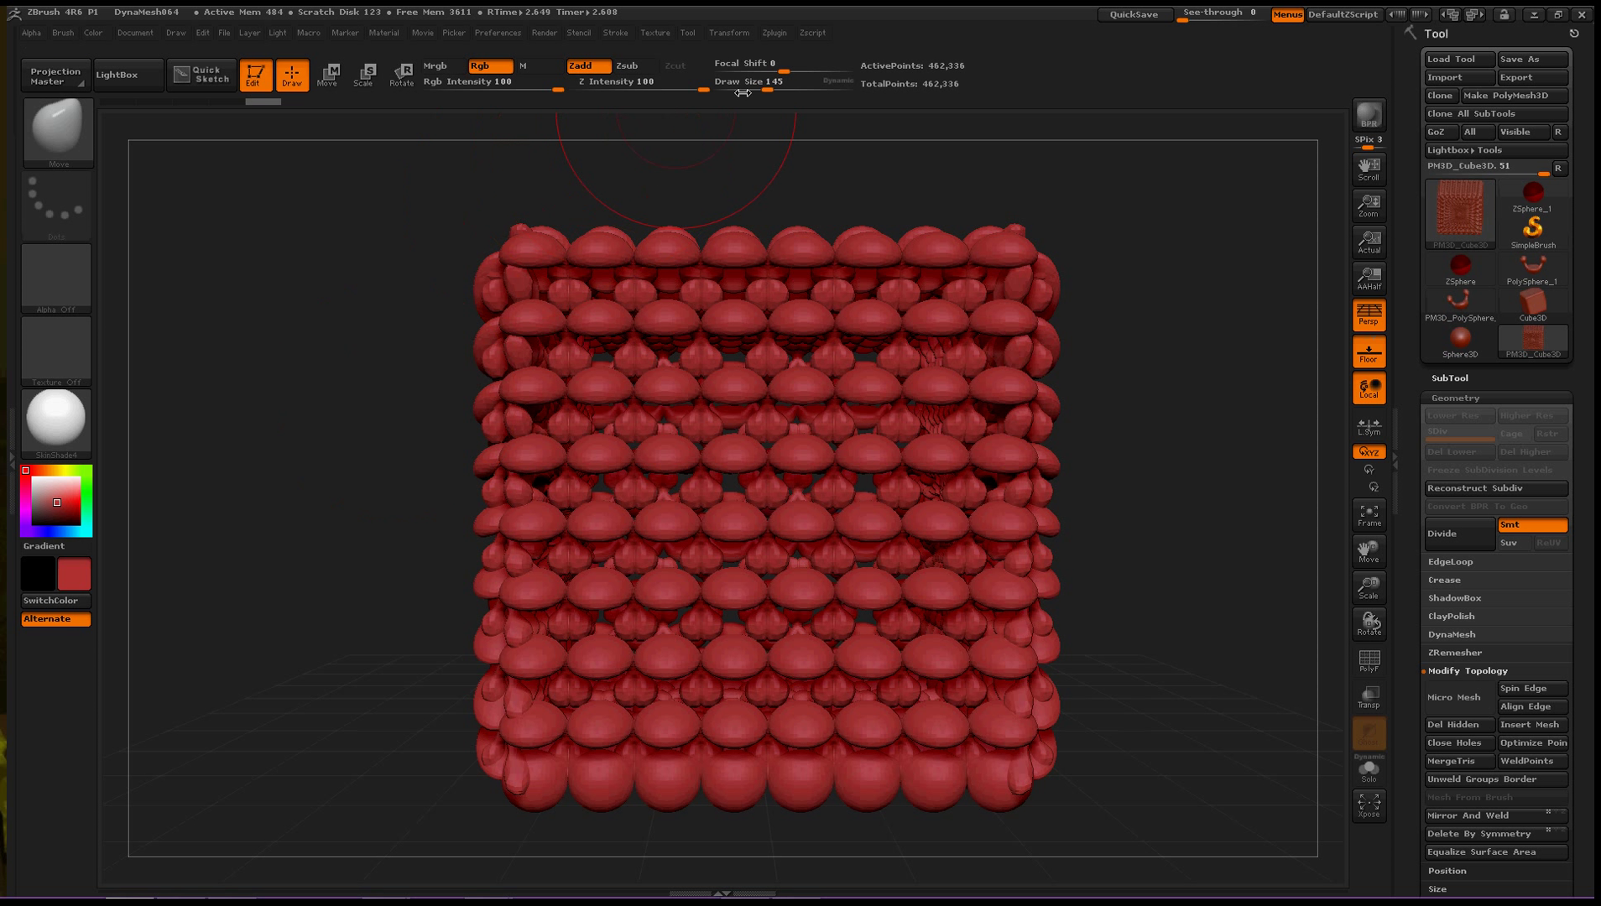
{"action": "left_click_drag", "start_coordinate": [768, 89], "coordinate": [810, 88]}
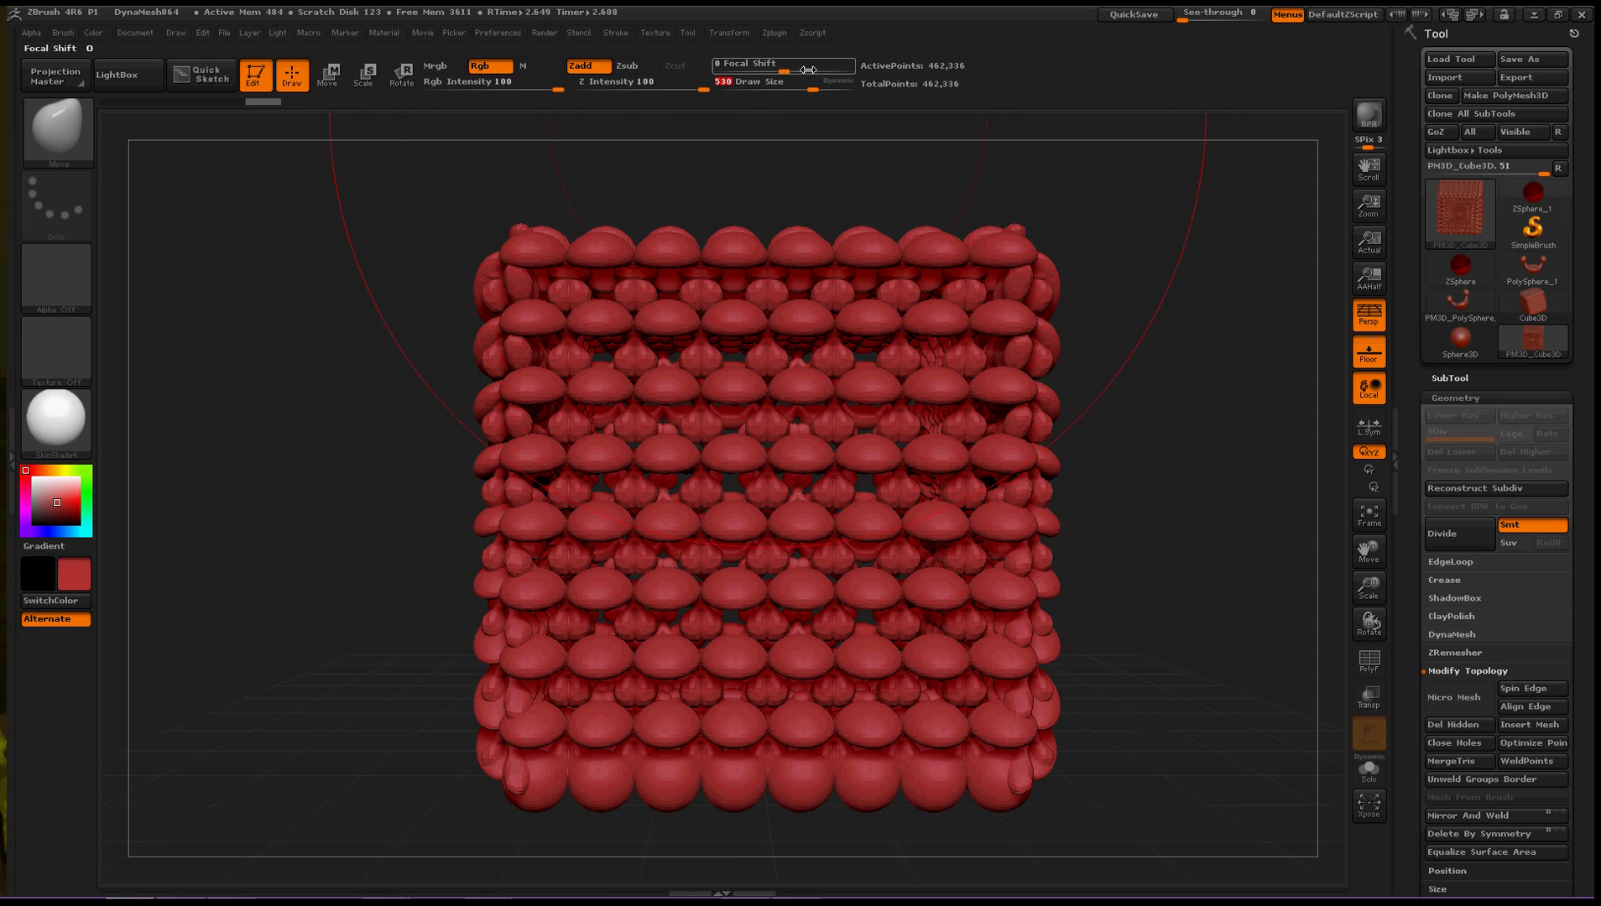
Pull the top of the mesh with the Move brush, then undo, redo and undo it again
{"action": "left_click_drag", "start_coordinate": [802, 463], "coordinate": [693, 555]}
{"action": "left_click_drag", "start_coordinate": [1019, 328], "coordinate": [901, 323]}
{"action": "key", "text": "ctrl"}
{"action": "key", "text": "ctrl+z"}
{"action": "key", "text": "ctrl+z"}
{"action": "key", "text": "ctrl+z"}
{"action": "key", "text": "ctrl+z"}
{"action": "key", "text": "ctrl+z"}
{"action": "key", "text": "ctrl+shift+z"}
{"action": "key", "text": "ctrl+shift+z"}
{"action": "key", "text": "ctrl+shift+z"}
{"action": "key", "text": "ctrl+shift+z"}
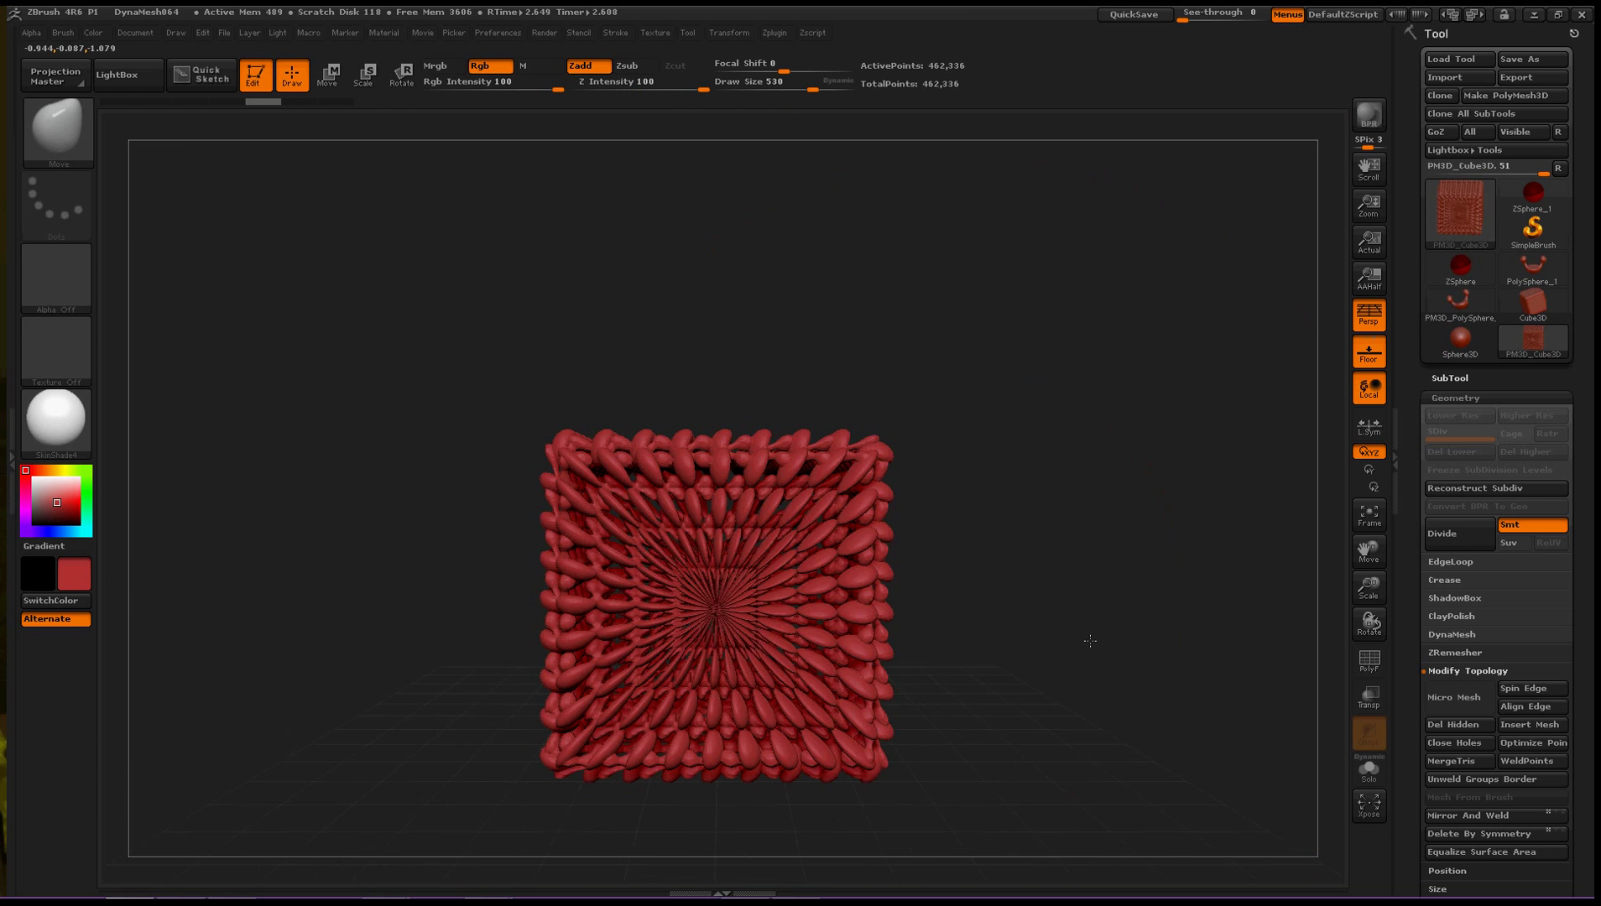
{"action": "key", "text": "ctrl+z"}
{"action": "key", "text": "ctrl+z"}
{"action": "key", "text": "ctrl+z"}
{"action": "key", "text": "ctrl+z"}
{"action": "key", "text": "ctrl+z"}
{"action": "key", "text": "ctrl+z"}
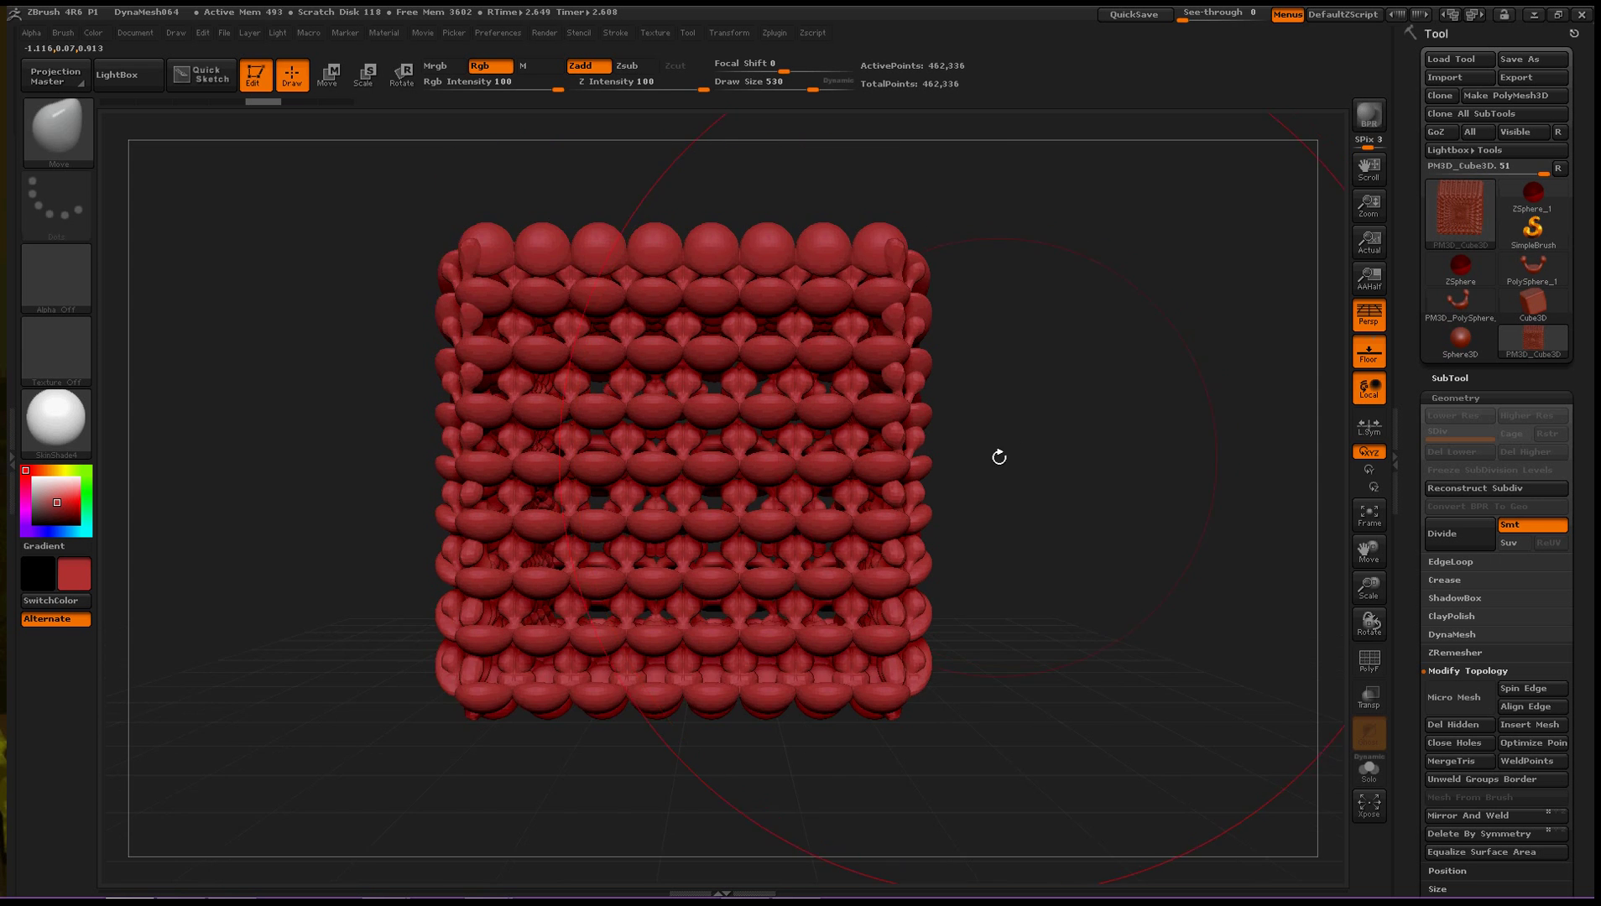